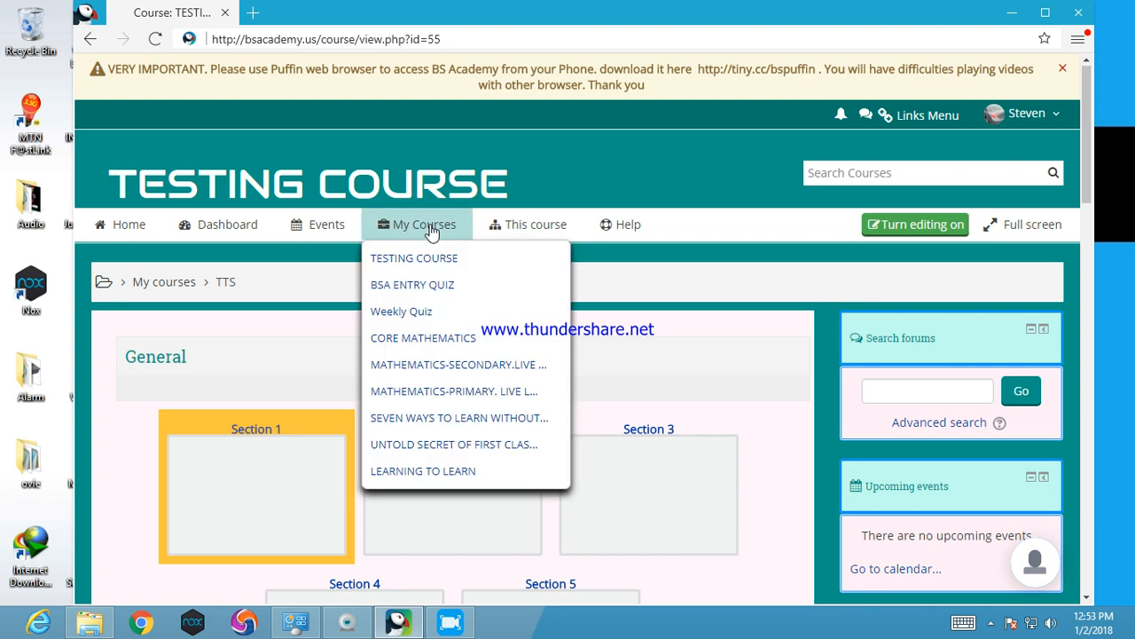
Open the TESTING COURSE page and switch on editing mode for the course
left_click(413, 259)
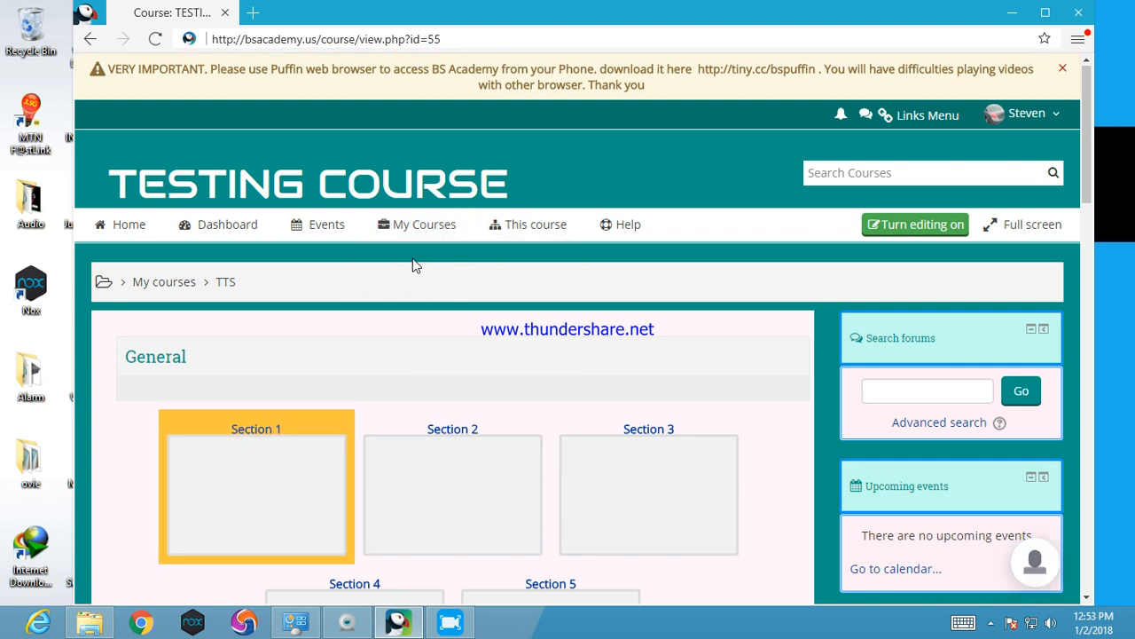
left_click(424, 224)
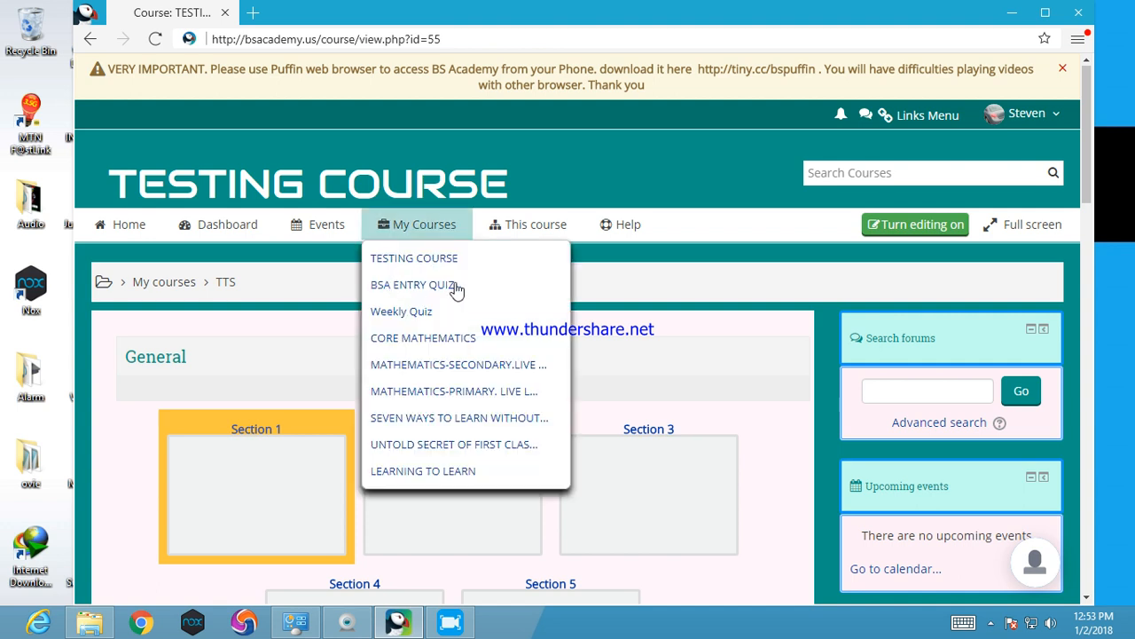
left_click(699, 197)
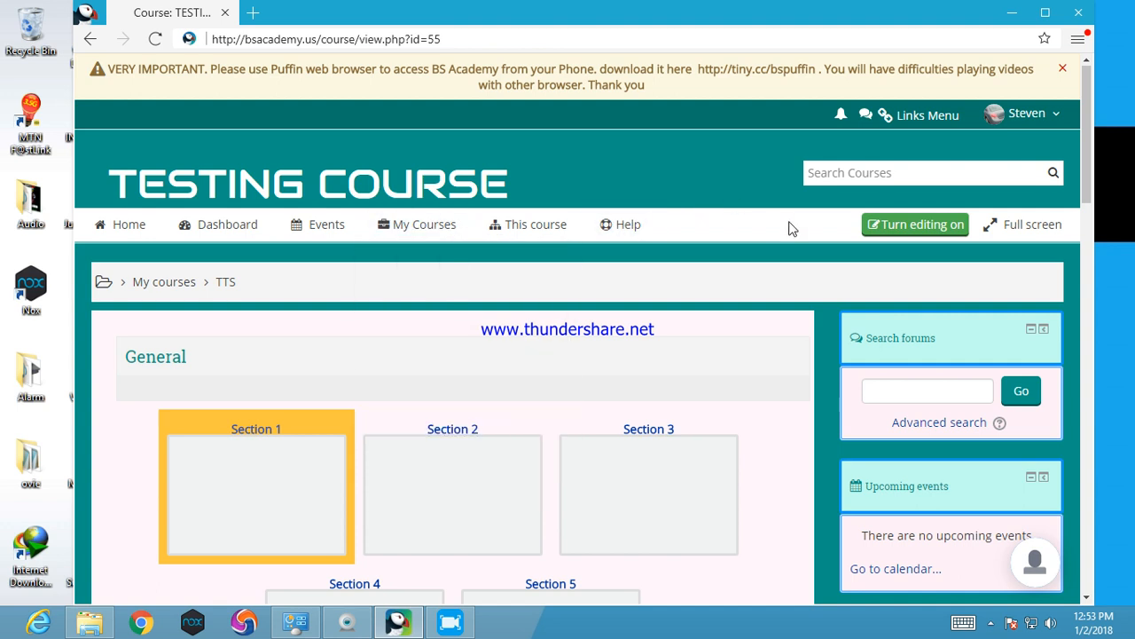
left_click(906, 229)
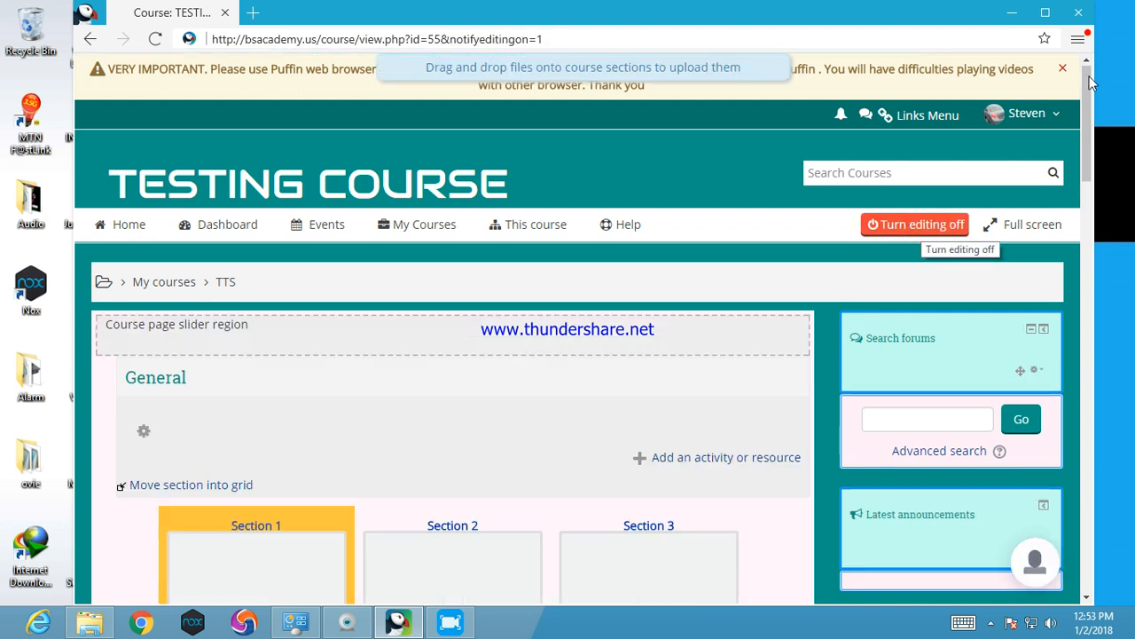
Add a new Chat activity to the course's General section
left_click_drag(1088, 106, 1094, 181)
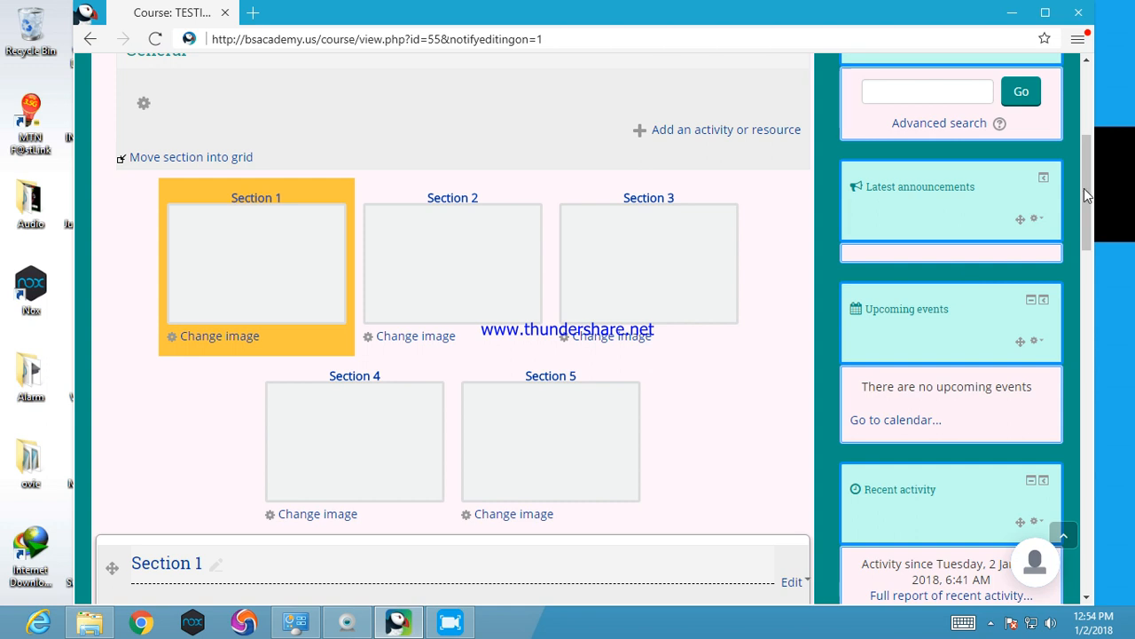
left_click_drag(1087, 190, 1086, 148)
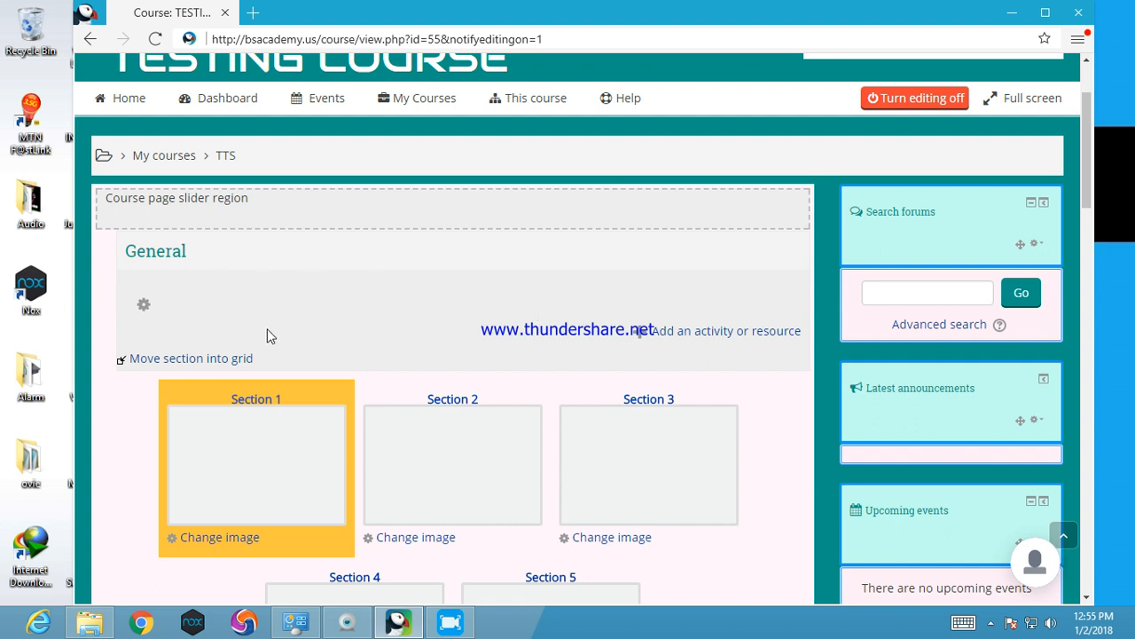
left_click(712, 333)
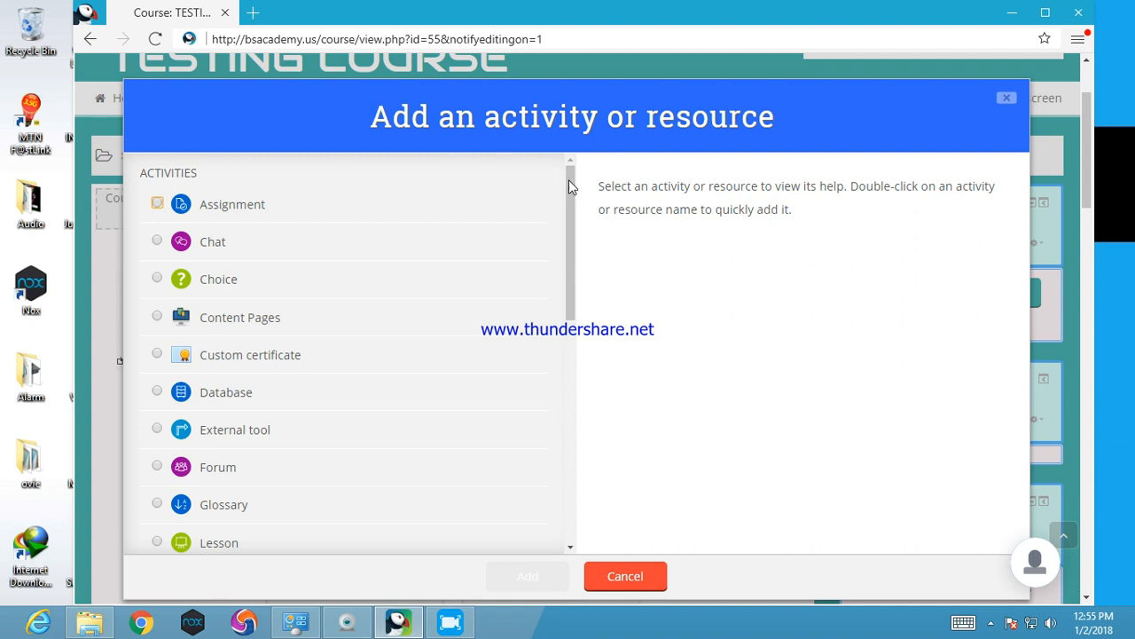
scroll(546, 487, "down", 8)
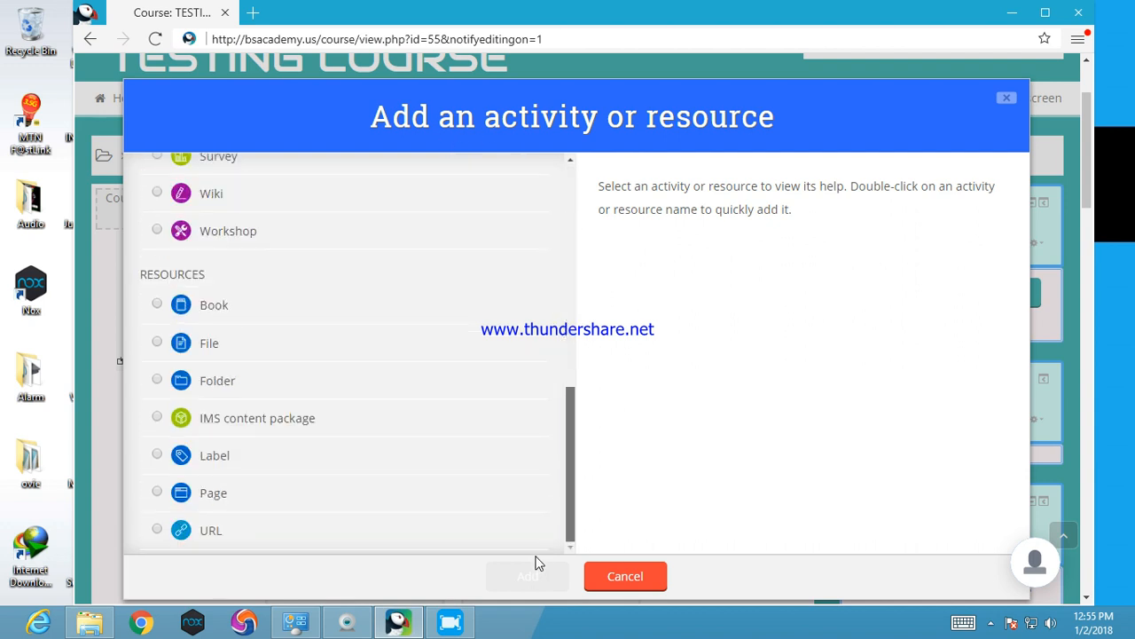
left_click(571, 223)
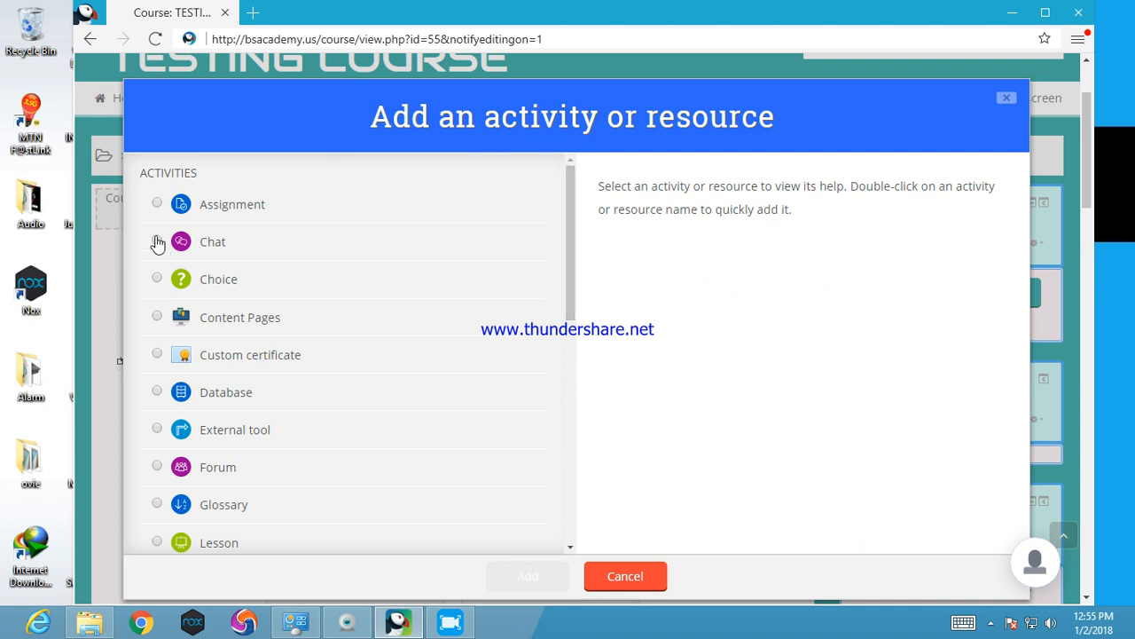
left_click(156, 244)
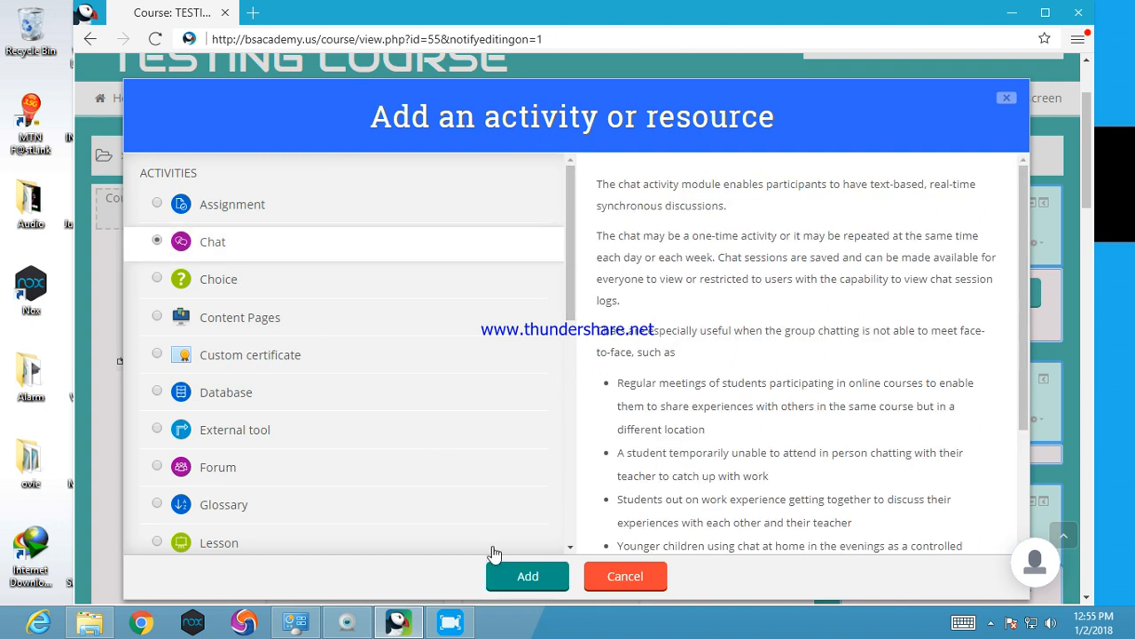
left_click(528, 576)
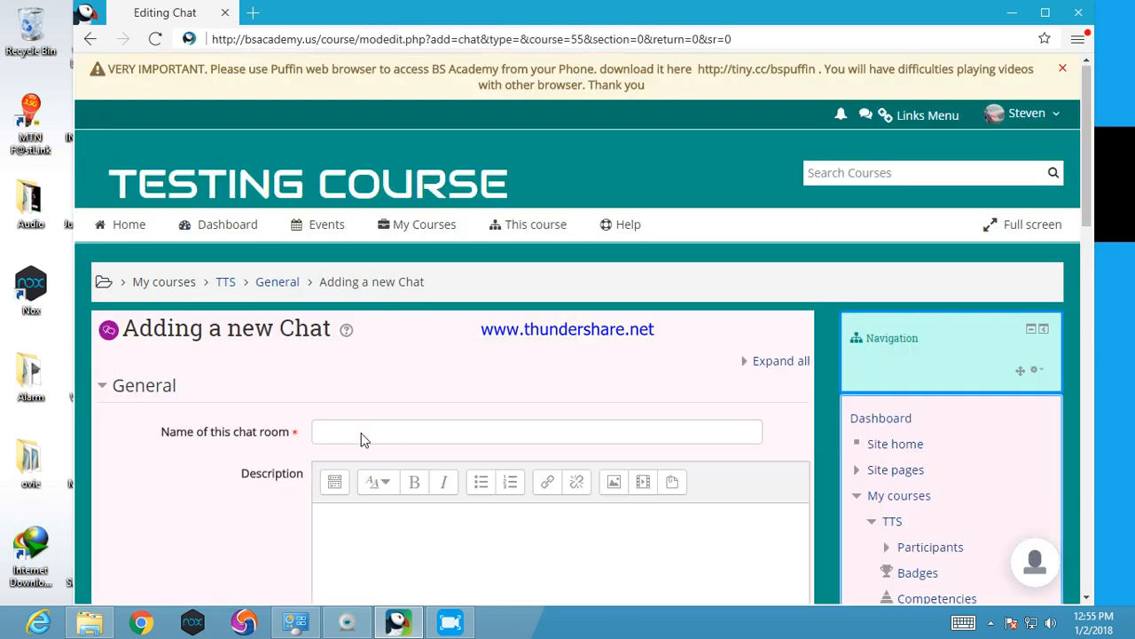
Name the new chat room "Course Chatroom"
left_click(362, 432)
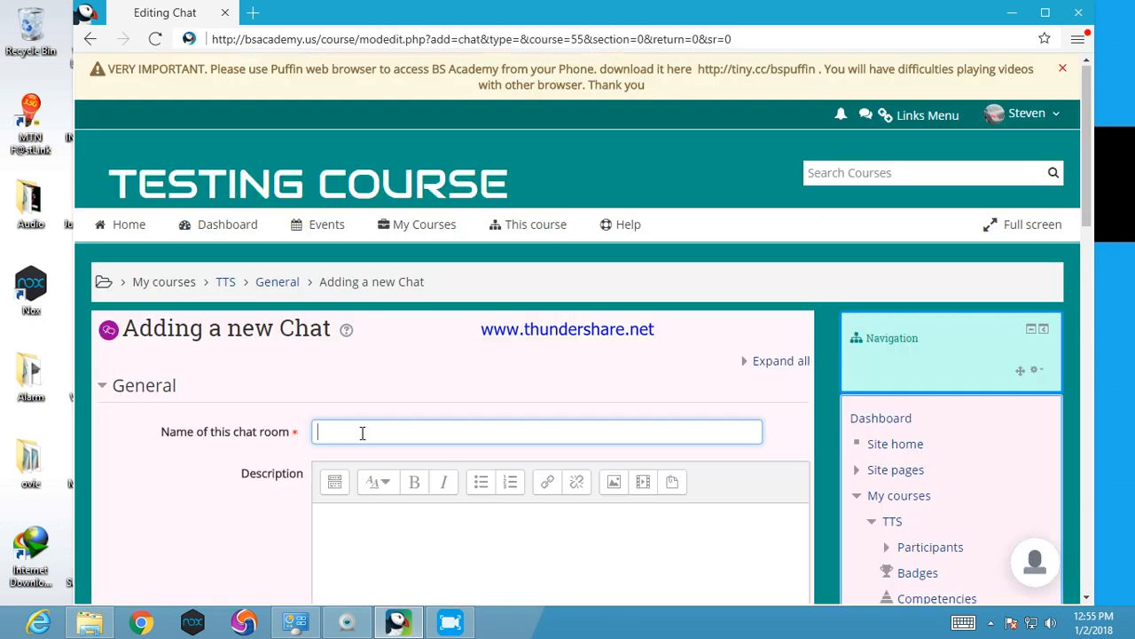
type("Course Chatroom")
In the chat sessions settings, set Everyone can view past sessions to Yes
left_click_drag(1084, 201, 1081, 374)
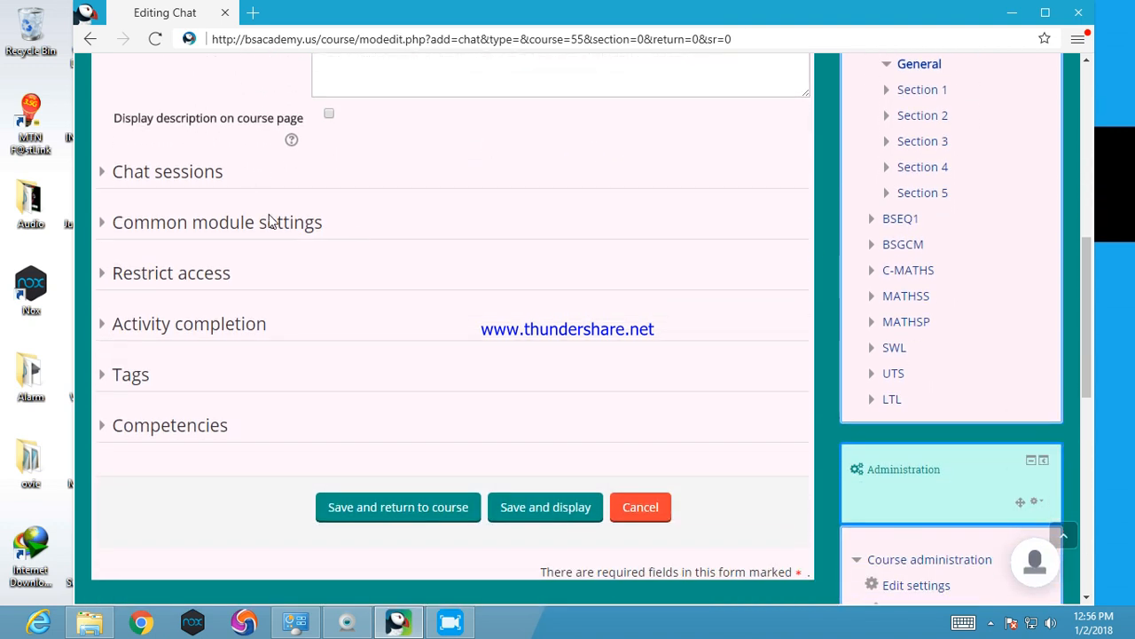
left_click(203, 181)
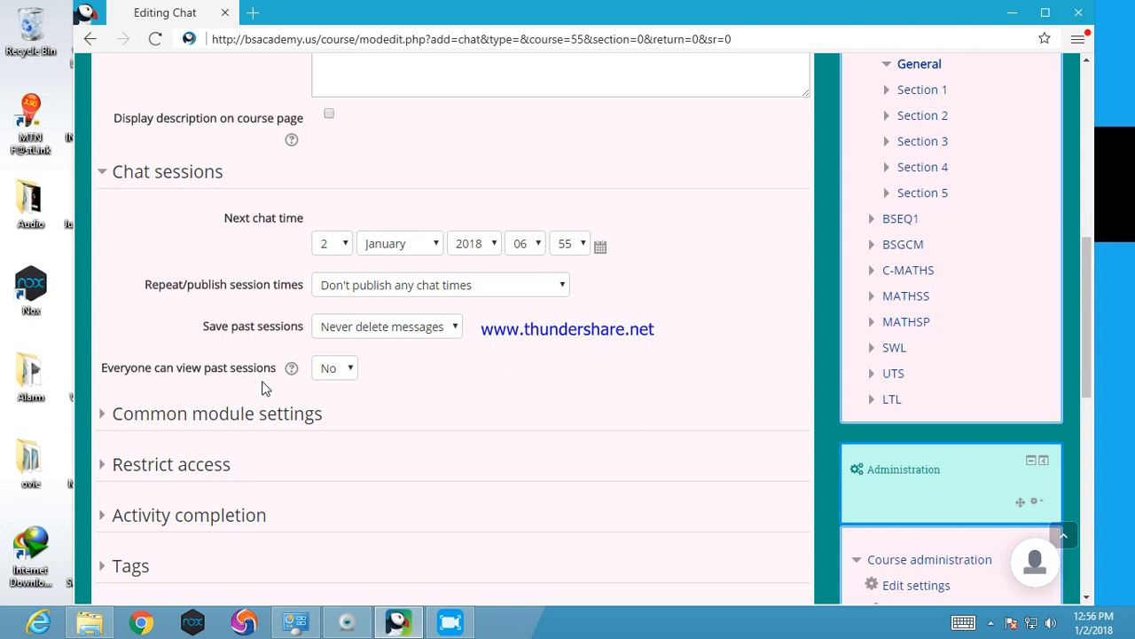
left_click(332, 367)
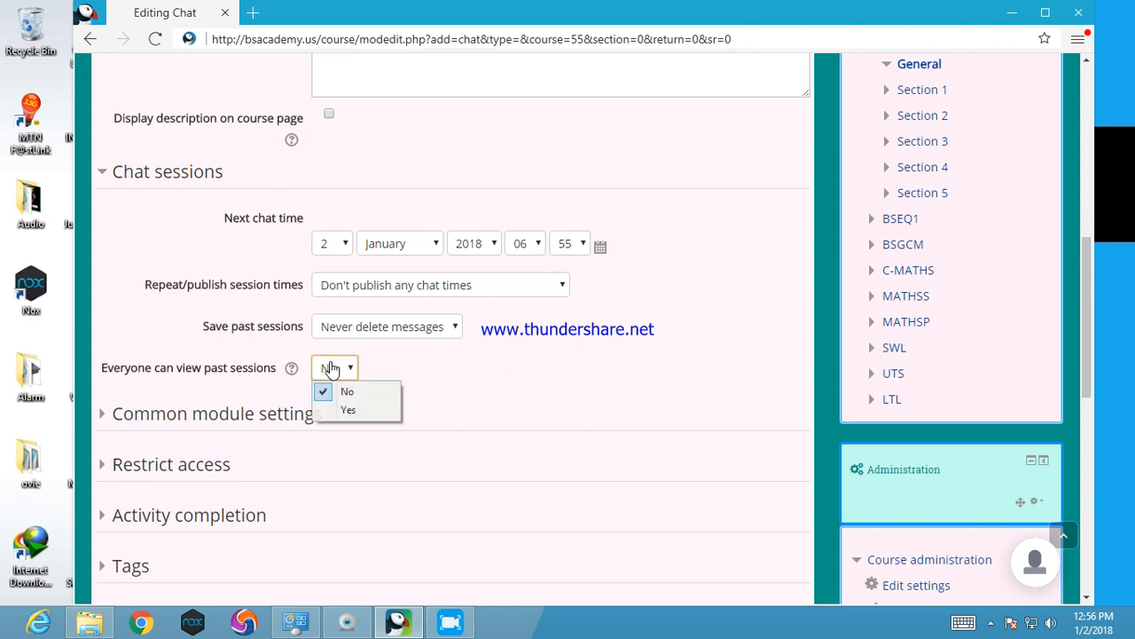
left_click(347, 409)
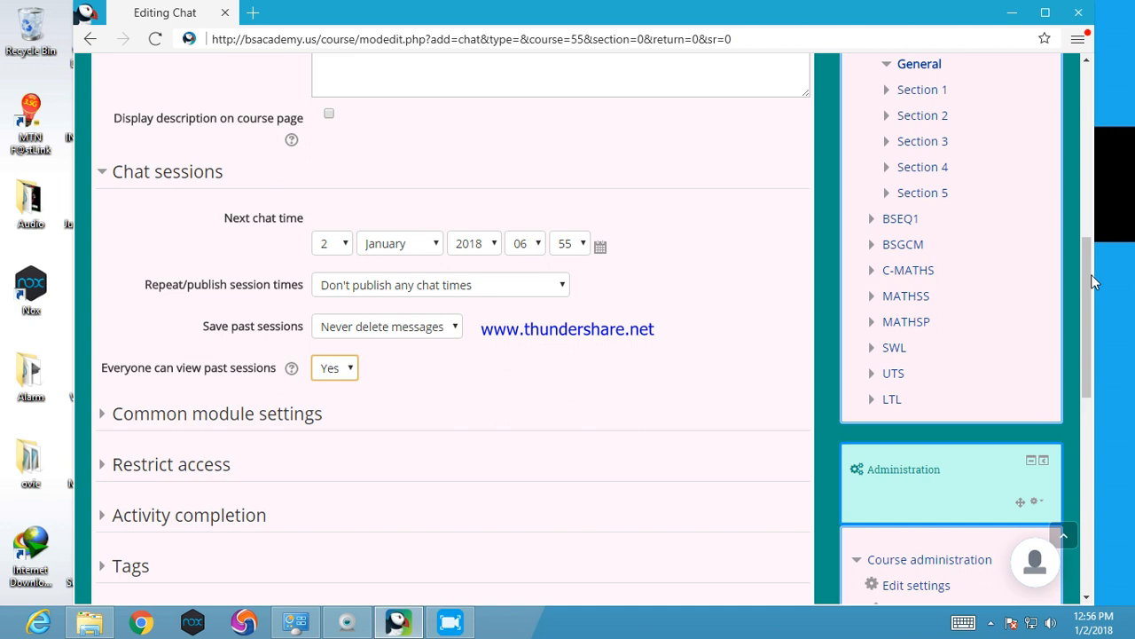
Add a grade access restriction requiring students' Course total to be at least 60%
scroll(1092, 277, "down", 2)
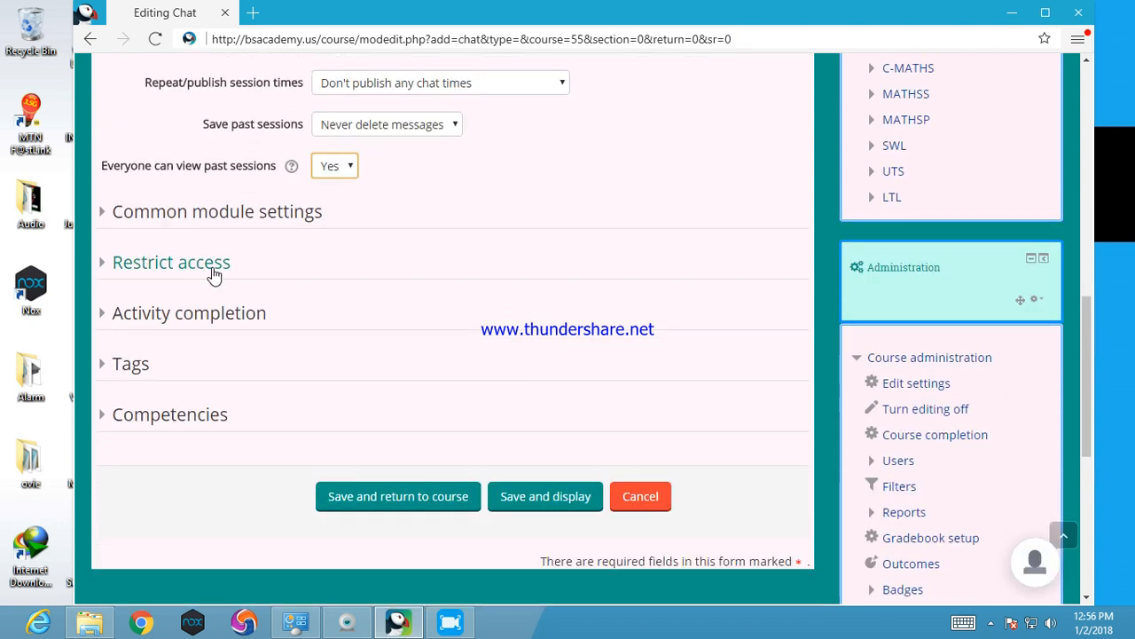
left_click(180, 265)
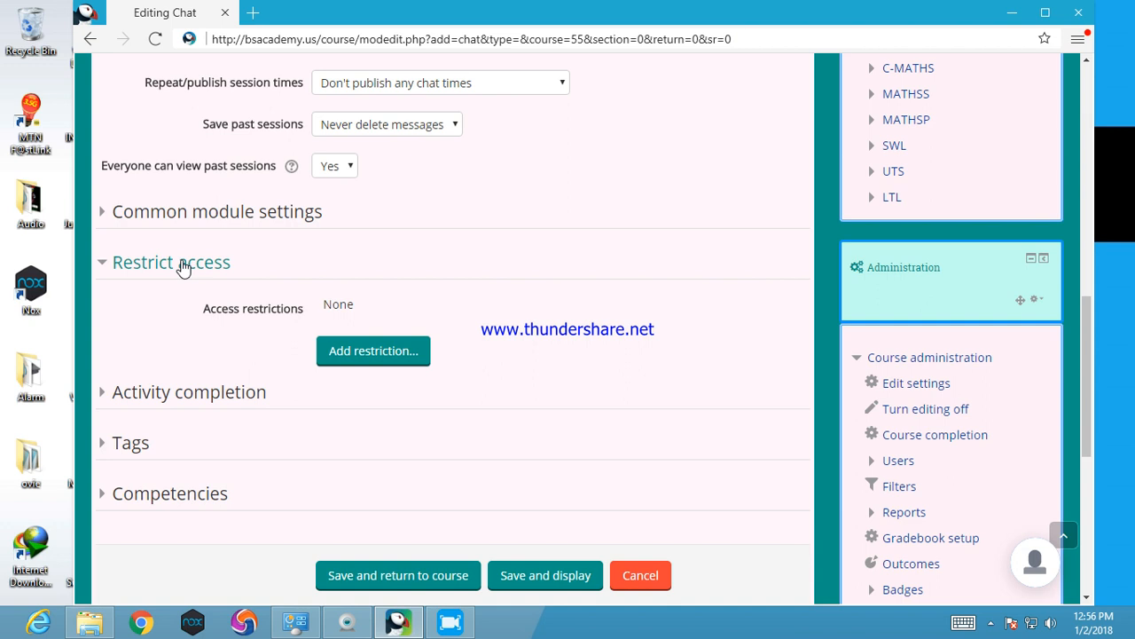
left_click(359, 353)
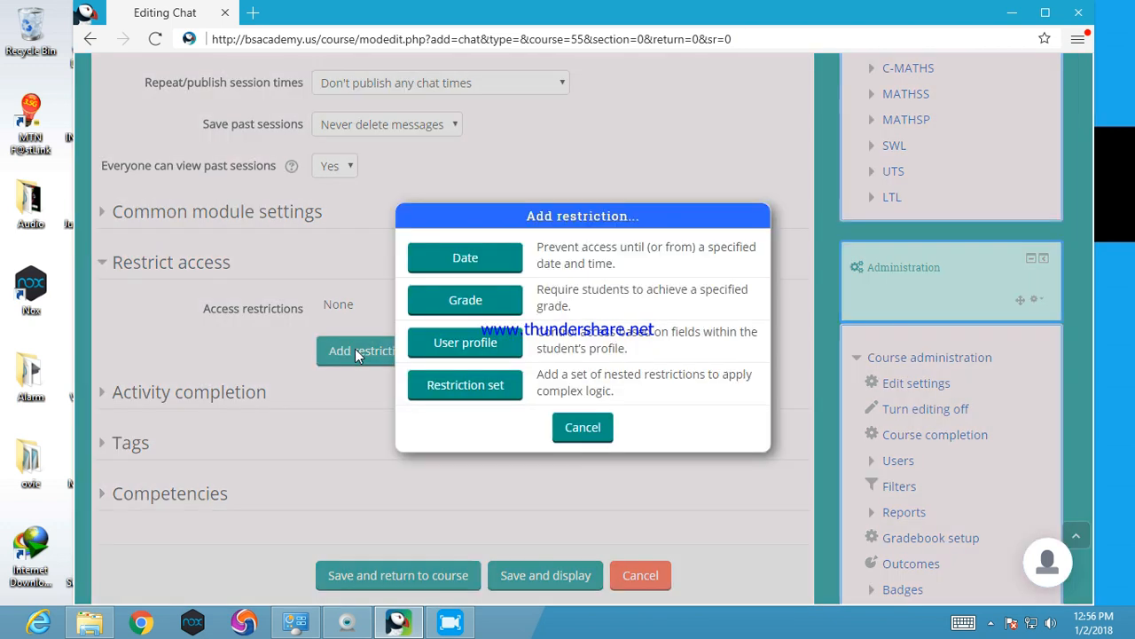
left_click(466, 301)
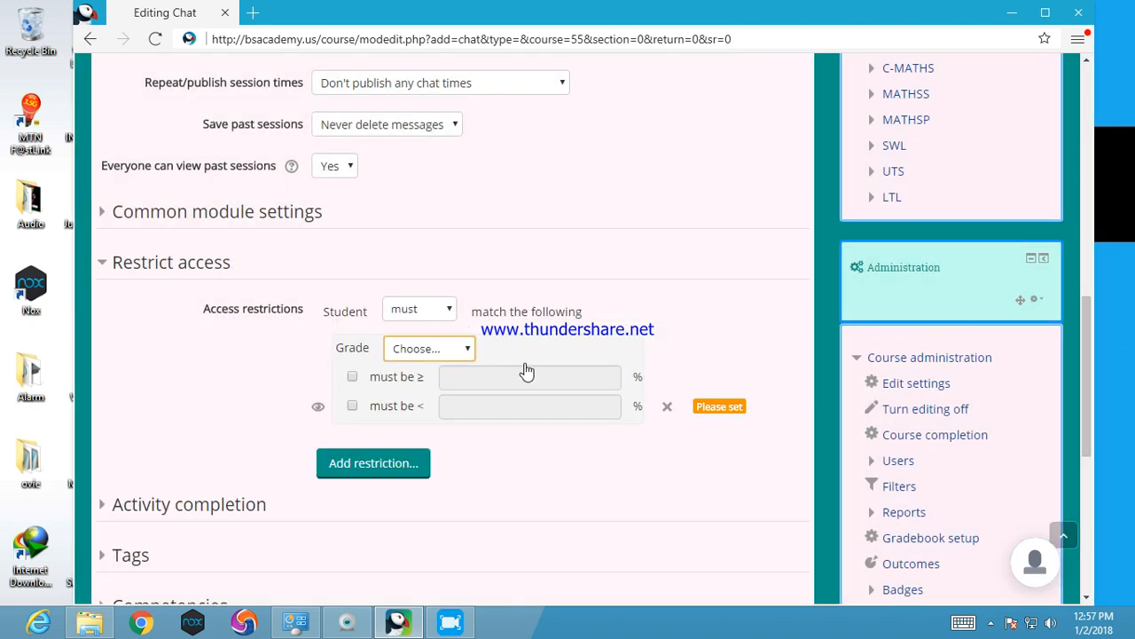
left_click(417, 310)
left_click(421, 329)
left_click(434, 349)
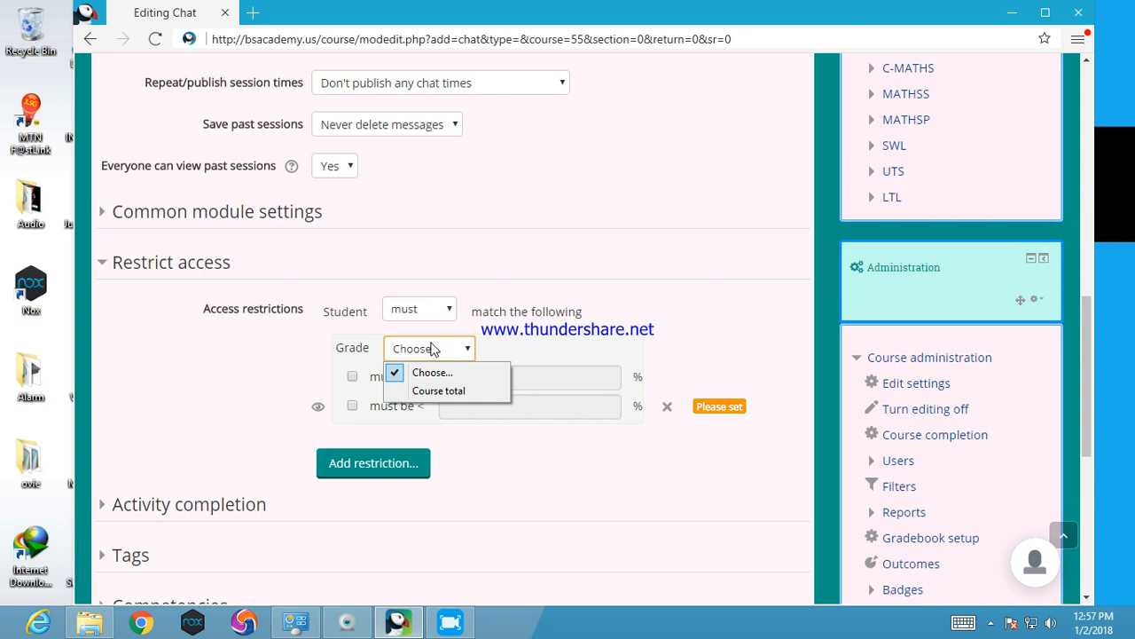
left_click(437, 392)
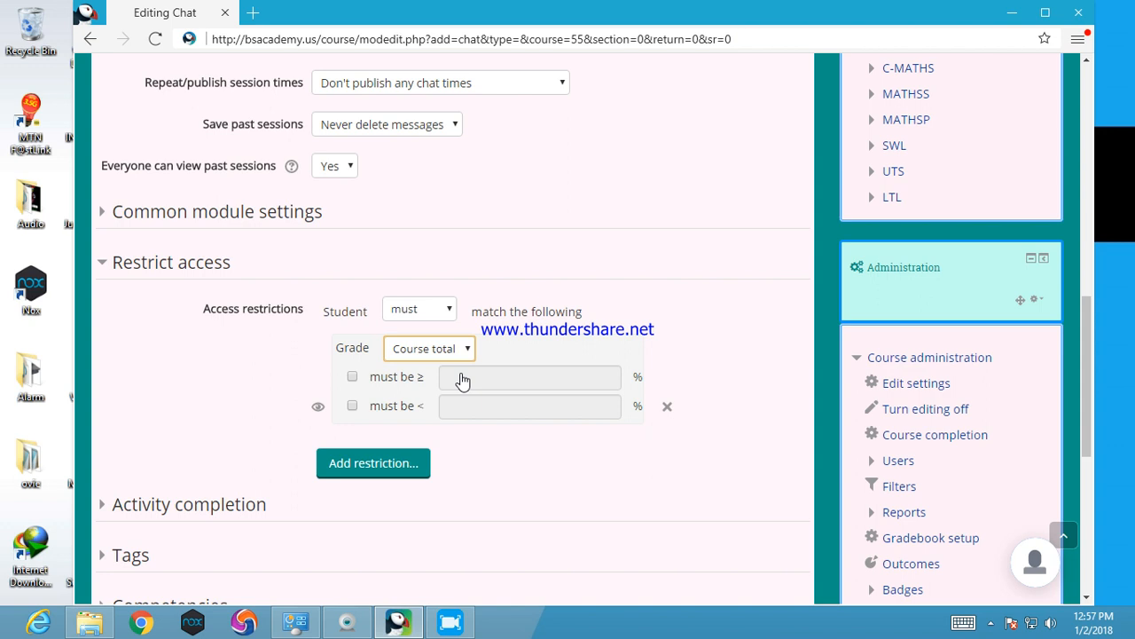
left_click(353, 377)
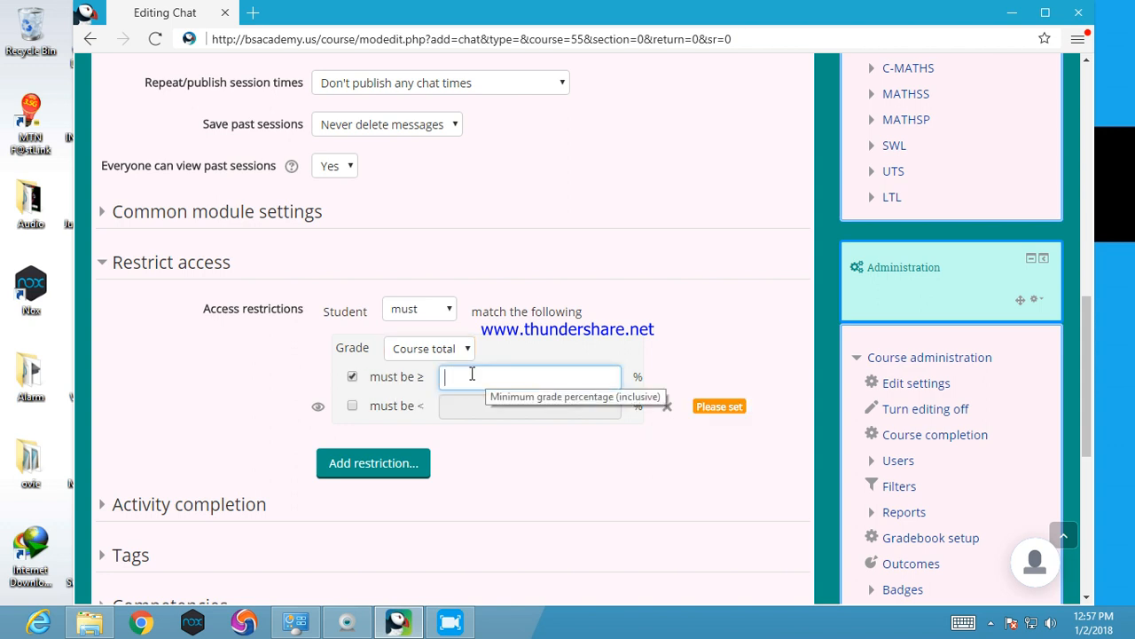
type("60")
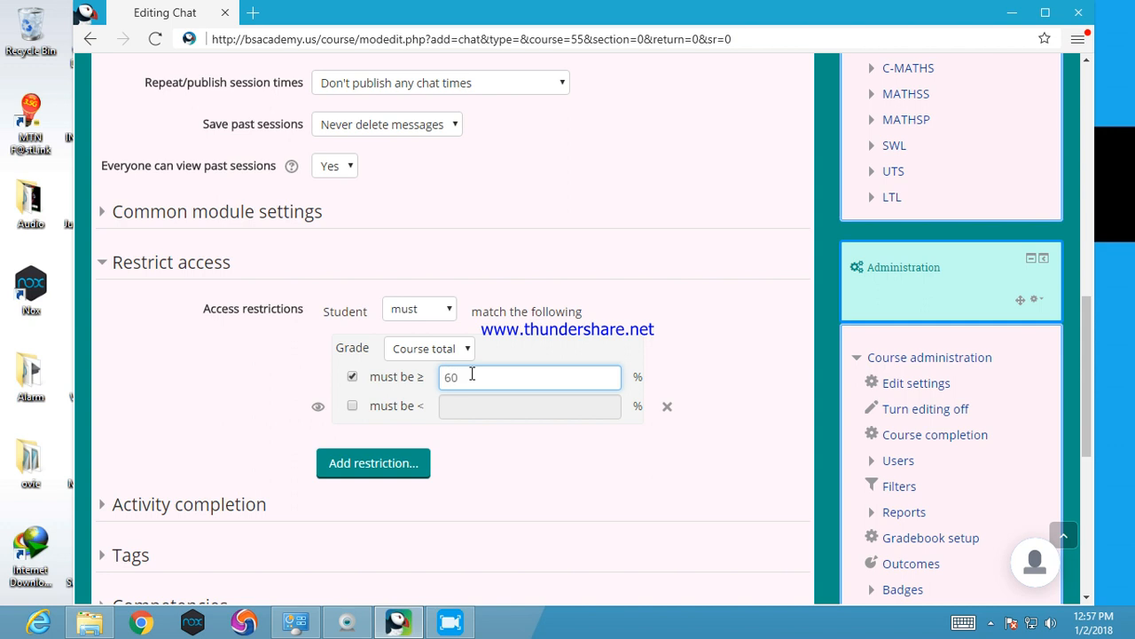
Clear the minimum grade percentage and delete the grade restriction from the chat
key("BackSpace")
key("BackSpace")
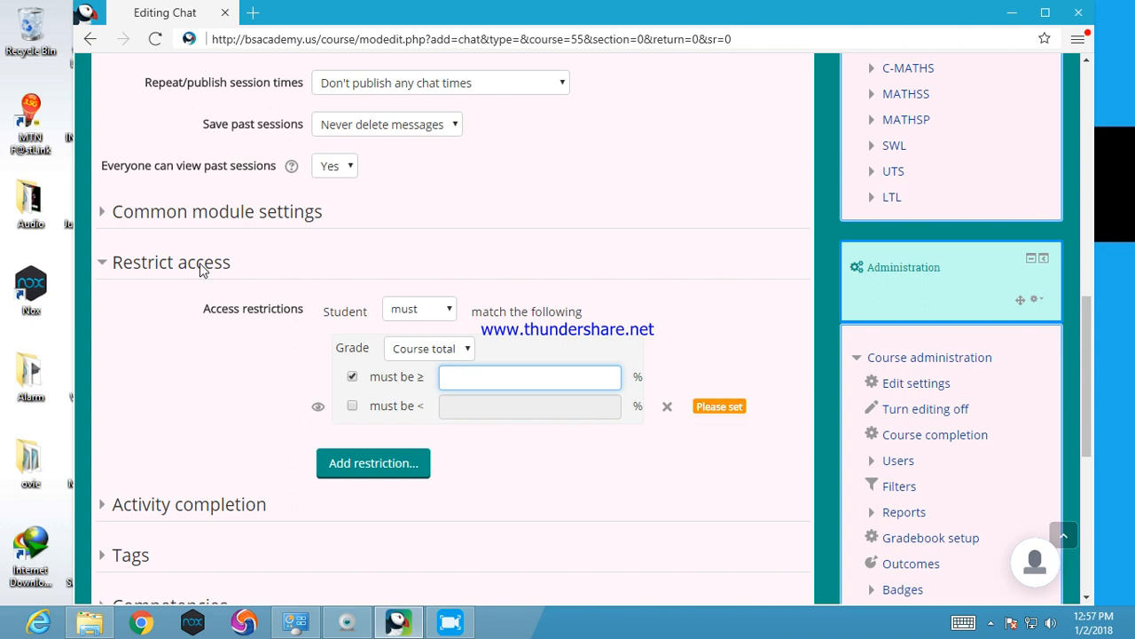
left_click(668, 407)
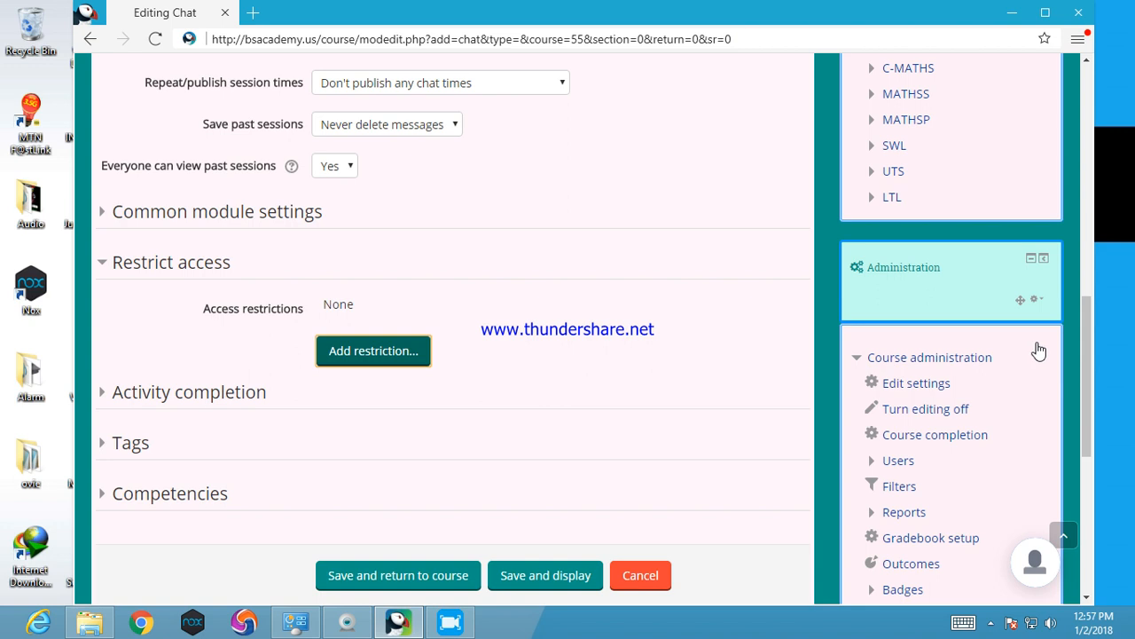
Review the chat's settings, then save the activity and display it
left_click_drag(1087, 341, 1089, 389)
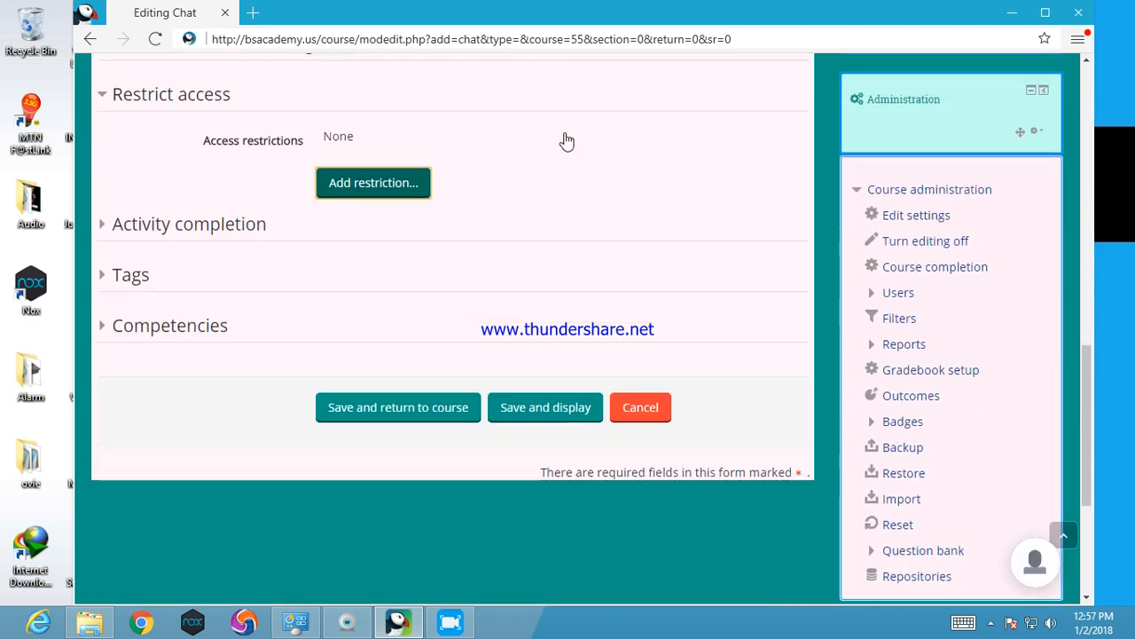
left_click_drag(1084, 396, 1082, 174)
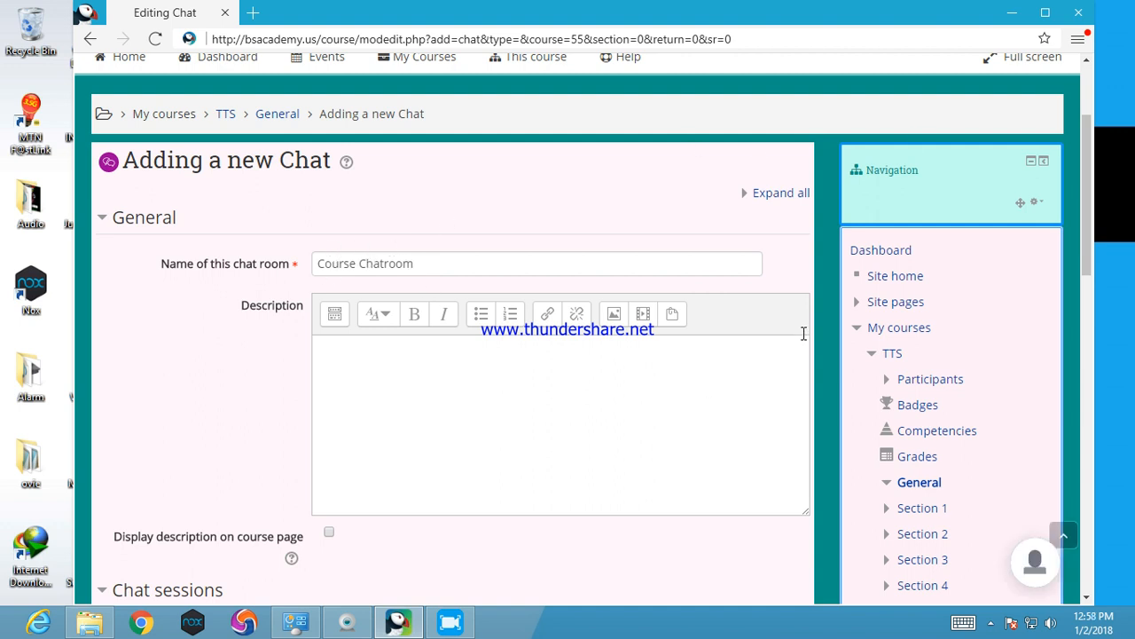
left_click_drag(1085, 197, 1094, 341)
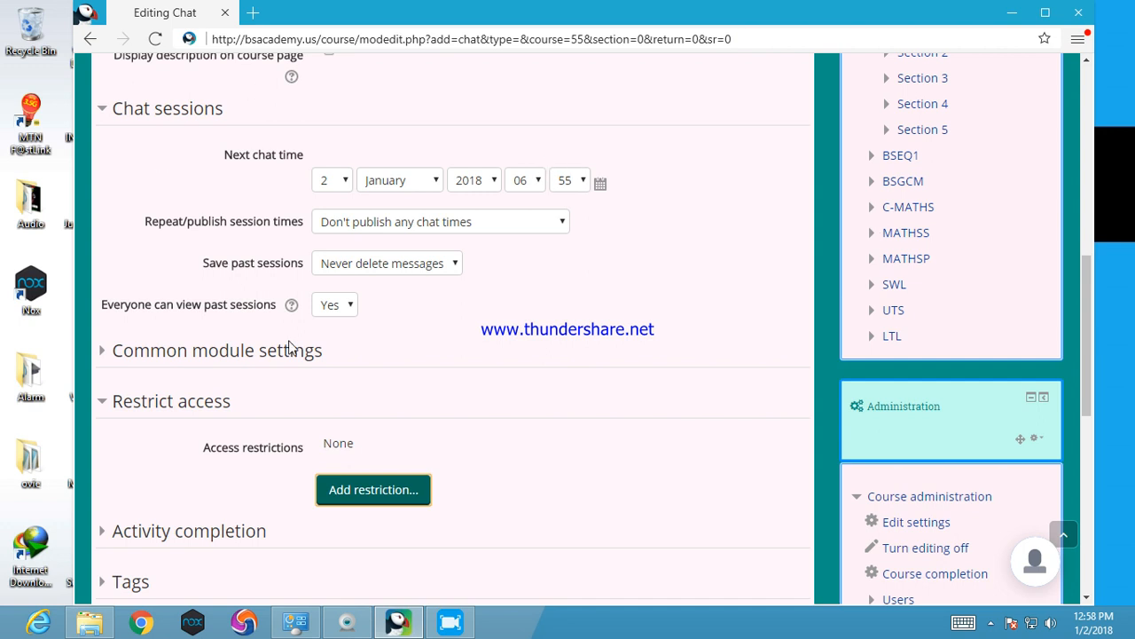
left_click_drag(1089, 345, 1081, 417)
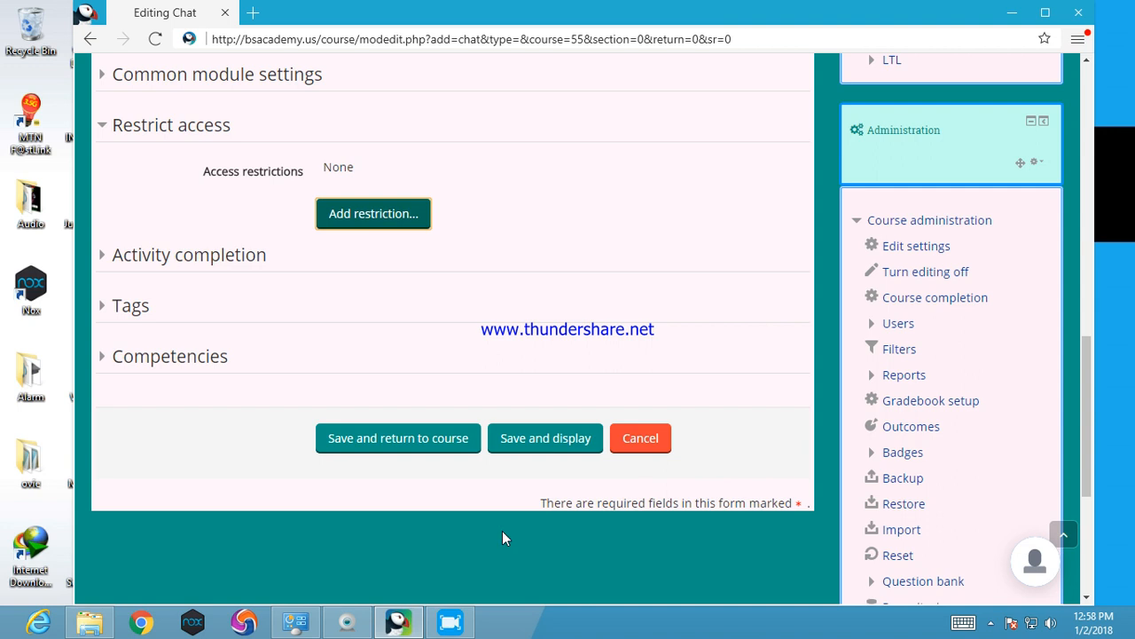
left_click(532, 437)
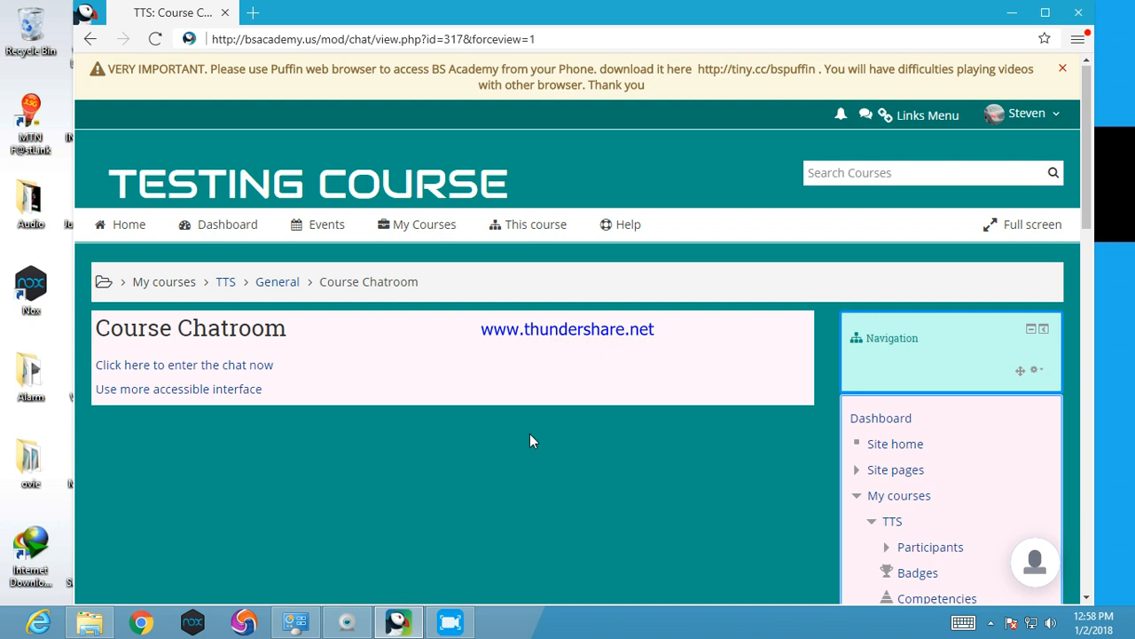
Enter the Course Chatroom, send the message "hi", and close the chat window
left_click(162, 365)
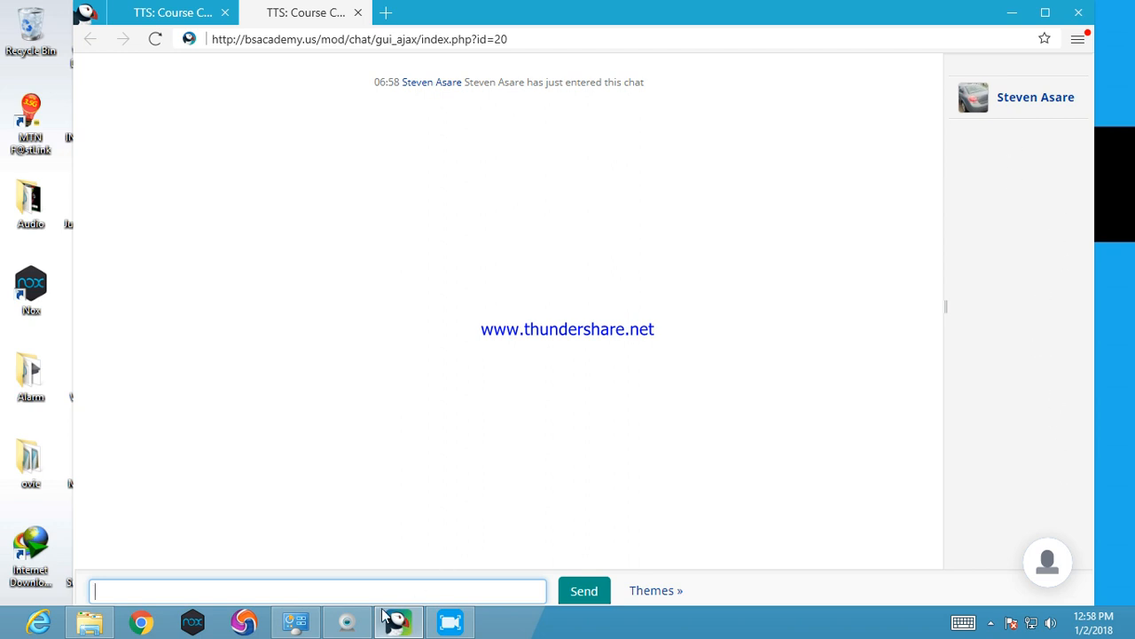
type("hi")
left_click(604, 598)
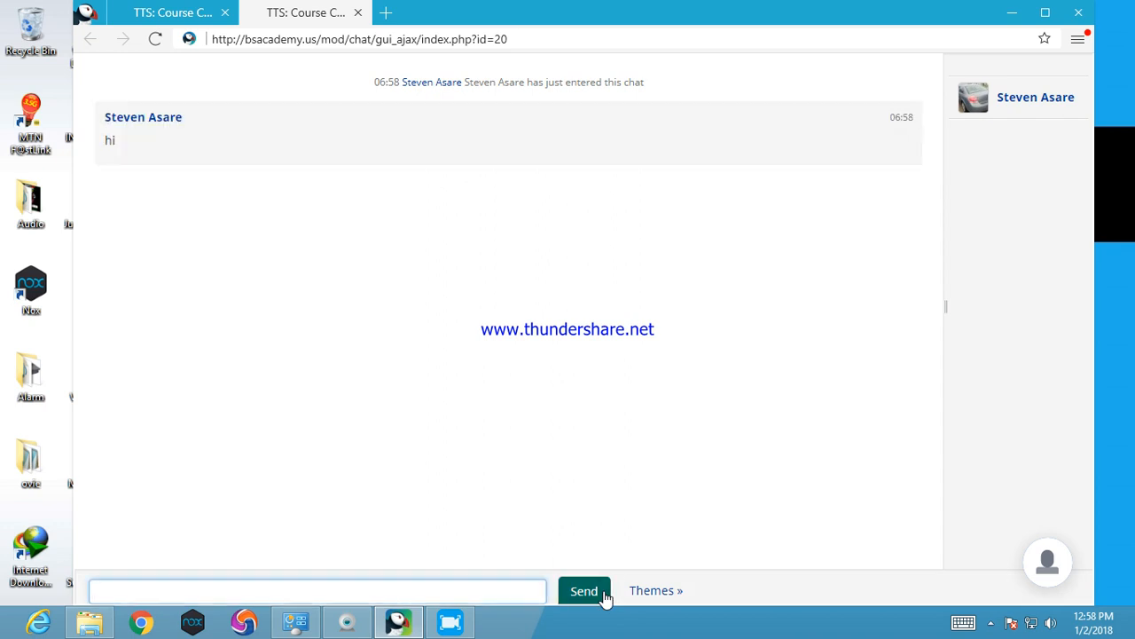
left_click(358, 12)
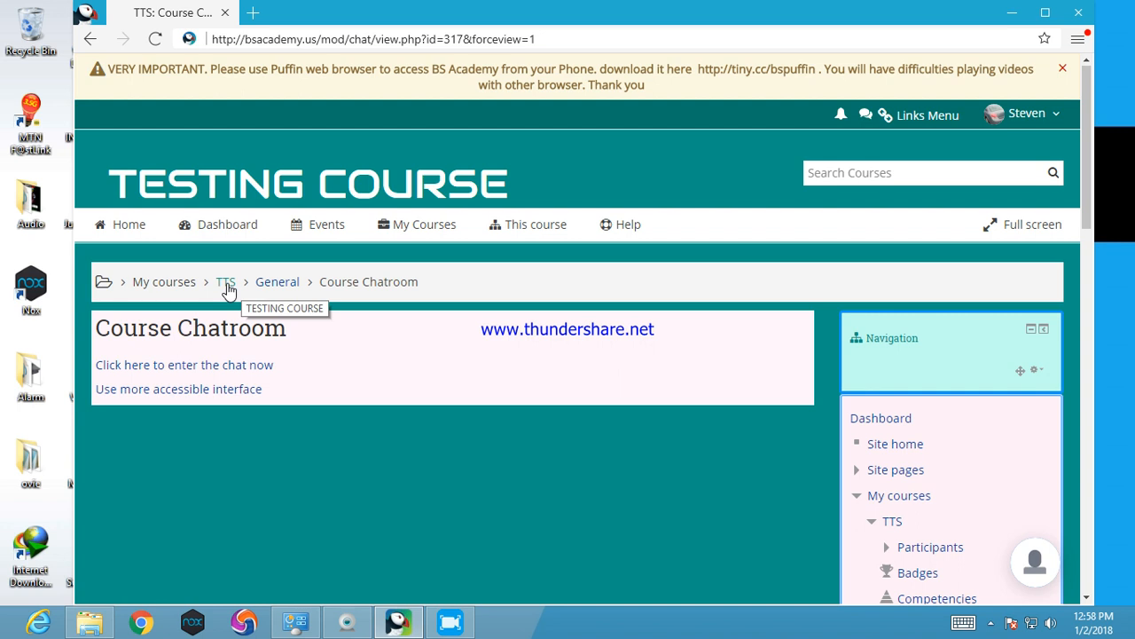
Return to the TTS course page and add a new Forum activity to the General section
left_click(419, 226)
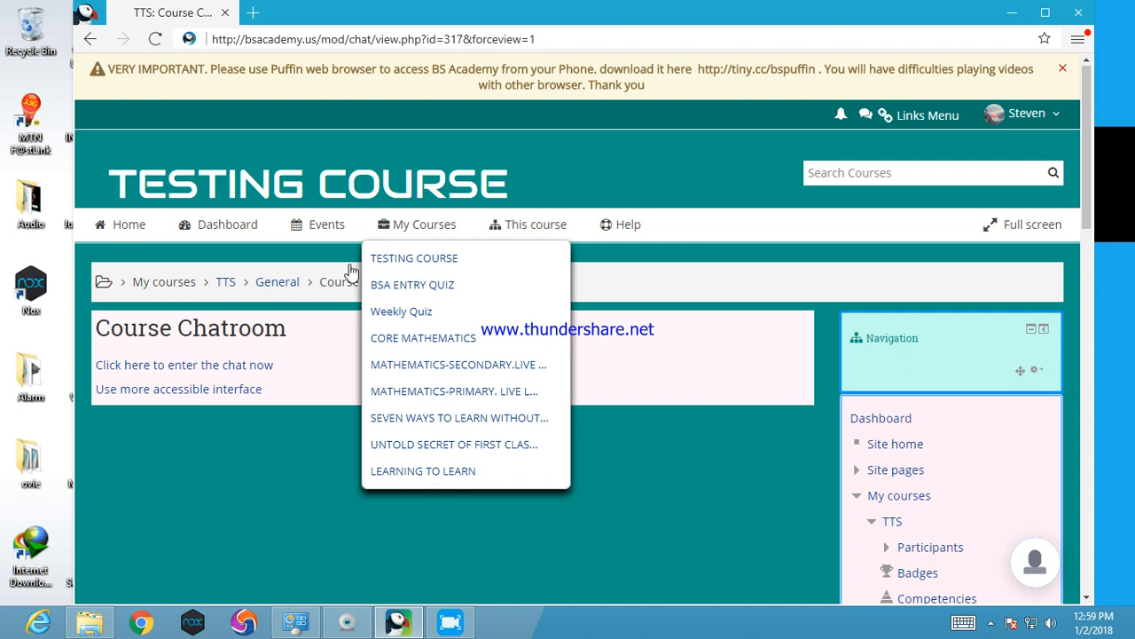
left_click(223, 284)
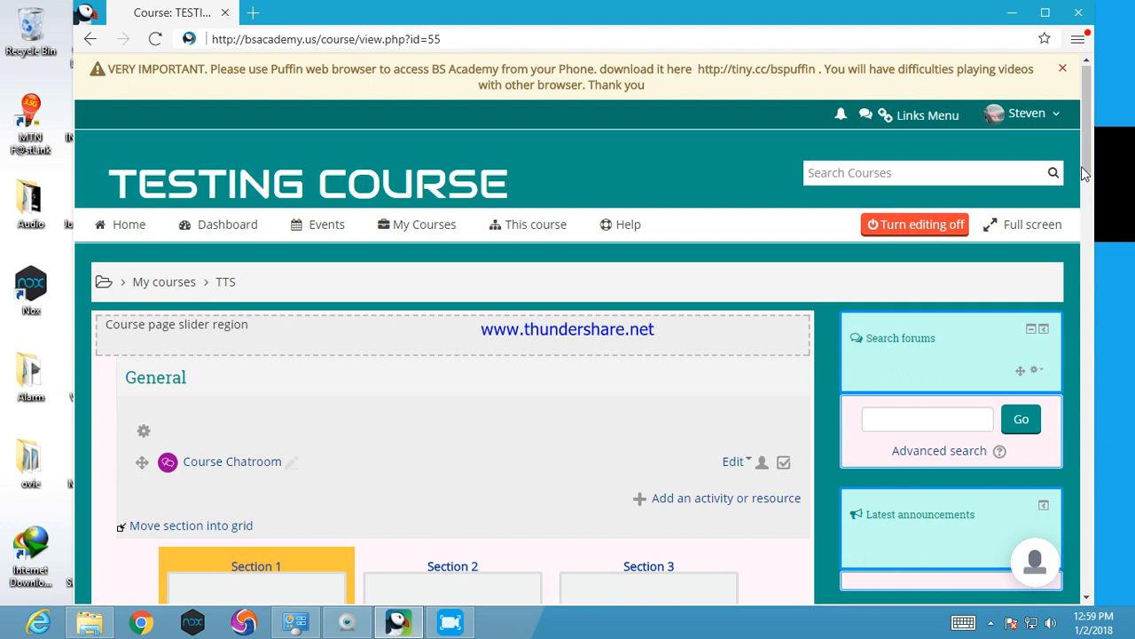
left_click_drag(1090, 158, 1090, 200)
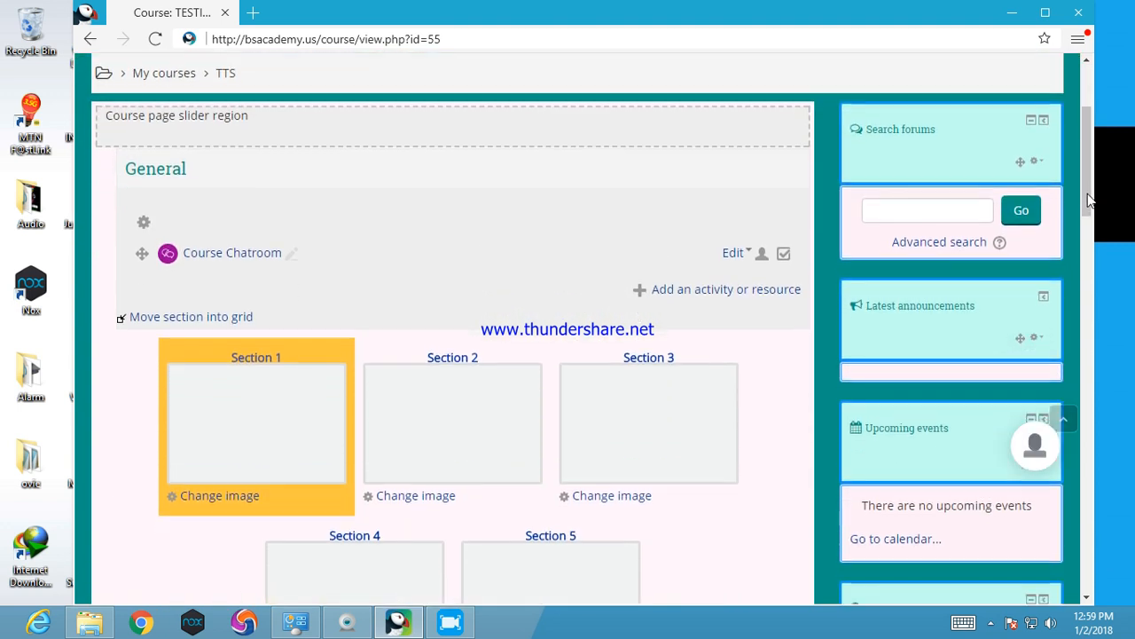
left_click(729, 296)
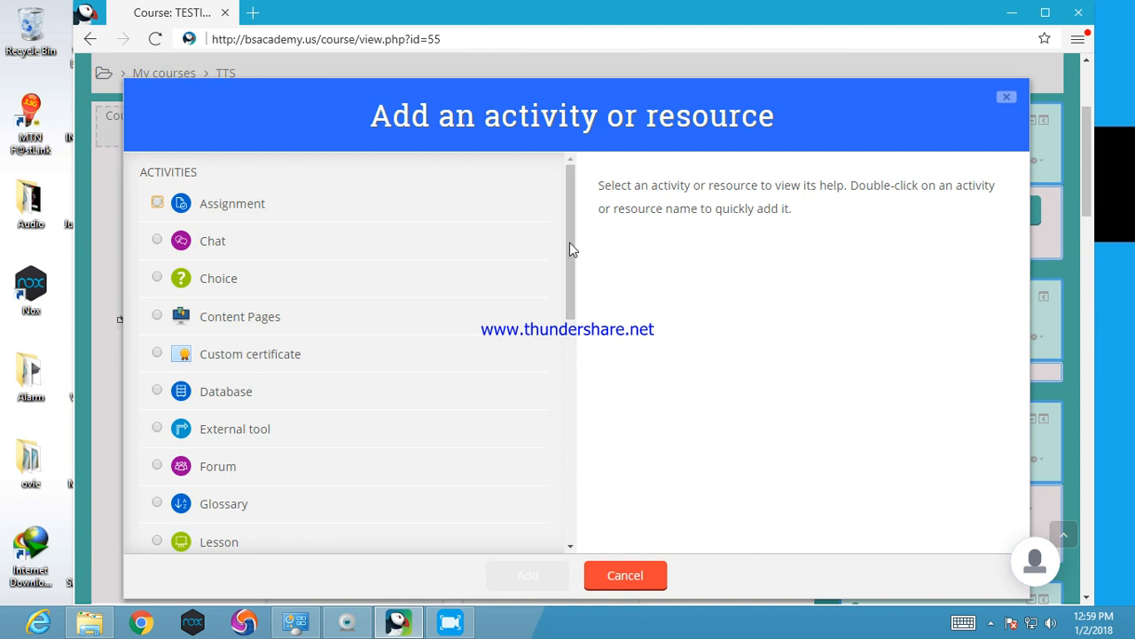
scroll(570, 279, "down", 1)
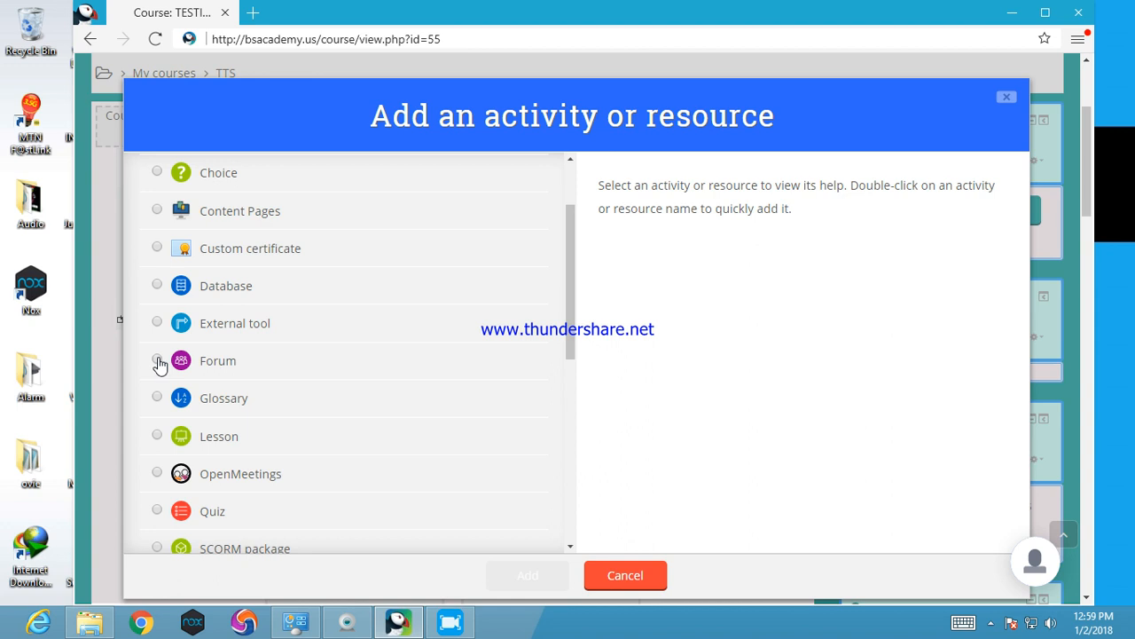
left_click(157, 359)
left_click(529, 576)
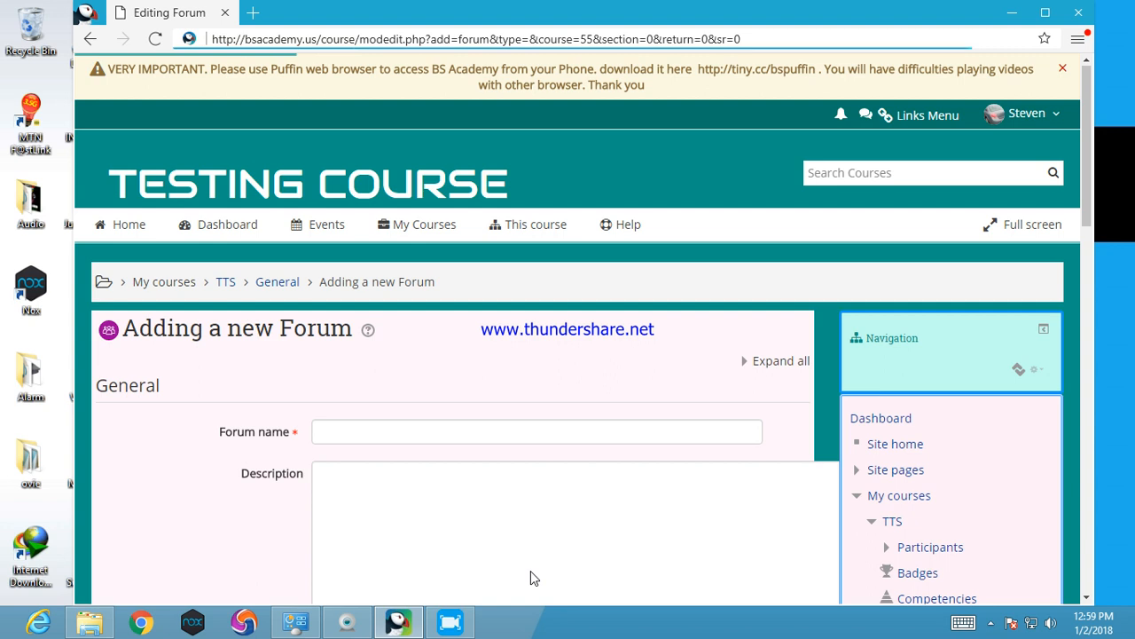
Name the new forum "Course forum"
left_click(401, 436)
type("C")
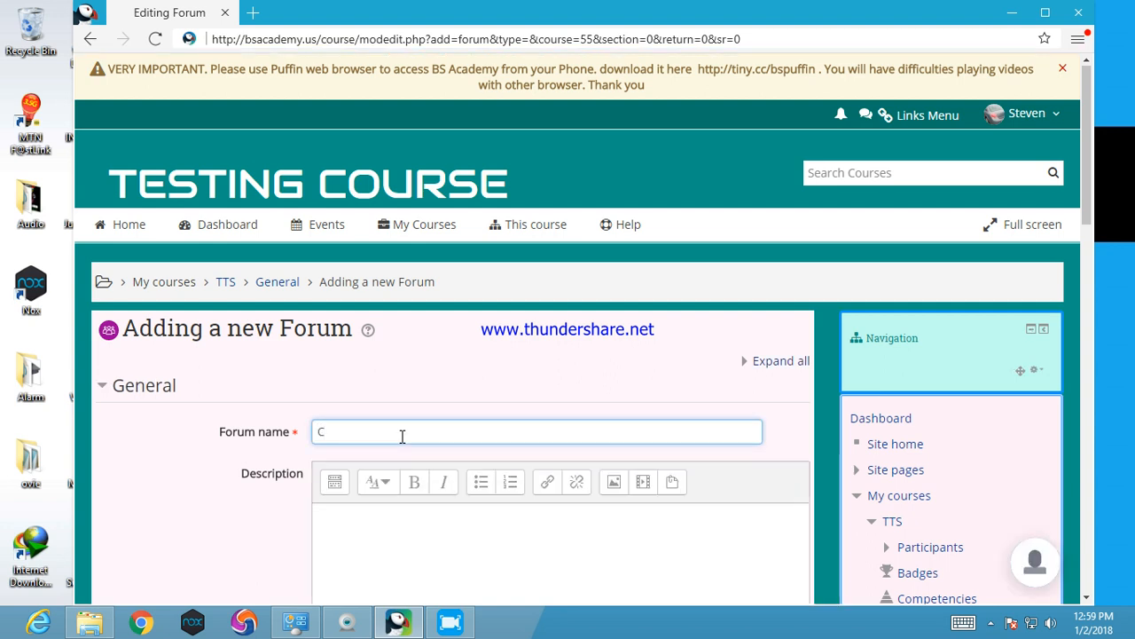
type("ourse forum")
Set the forum's maximum attachment size to 5MB and its maximum number of attachments to 5
left_click_drag(1087, 188, 1087, 328)
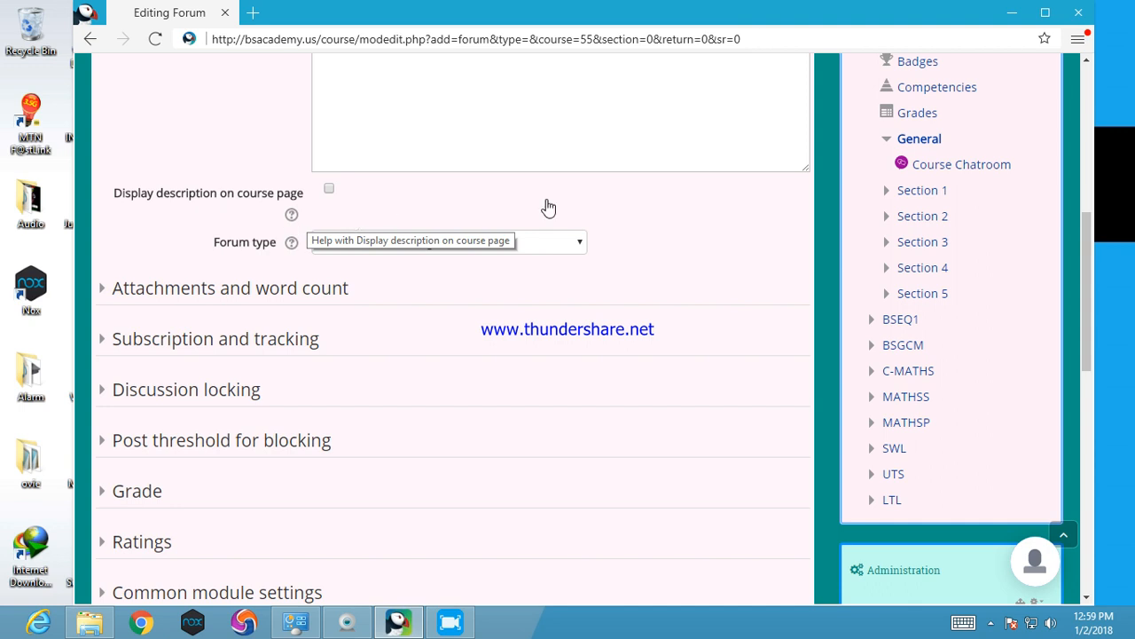
left_click_drag(1090, 273, 1088, 302)
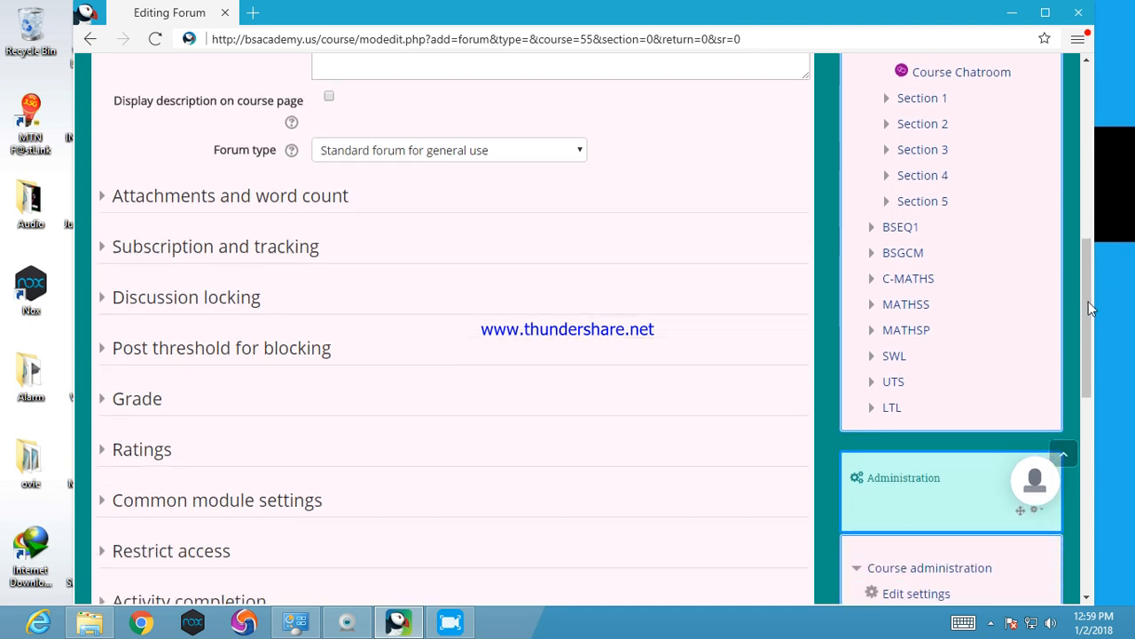
left_click(239, 208)
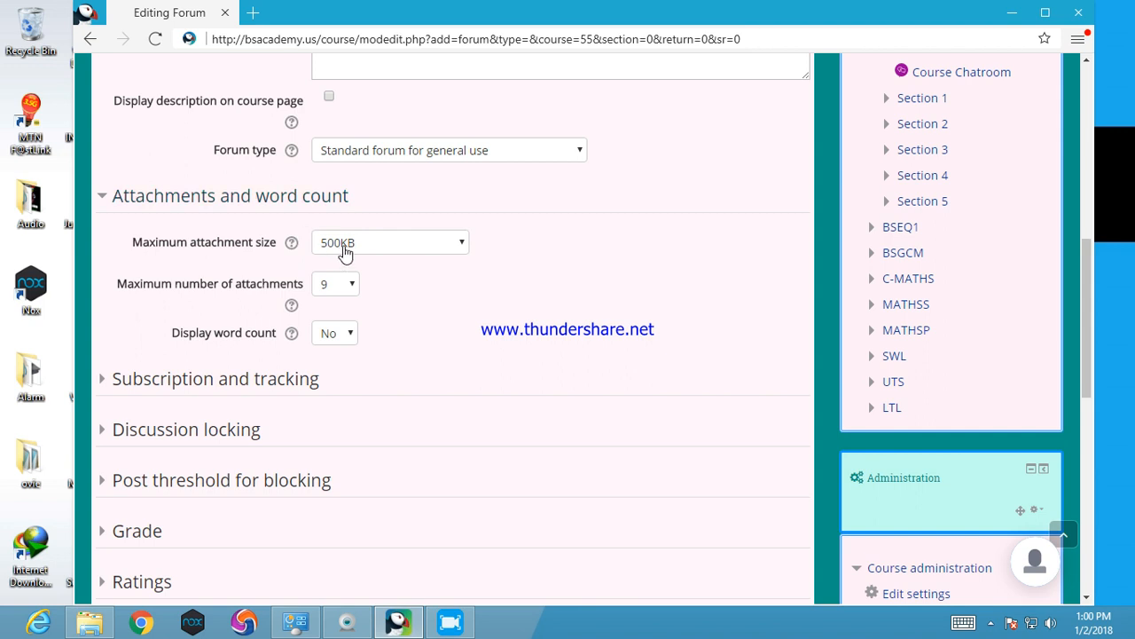
left_click(345, 252)
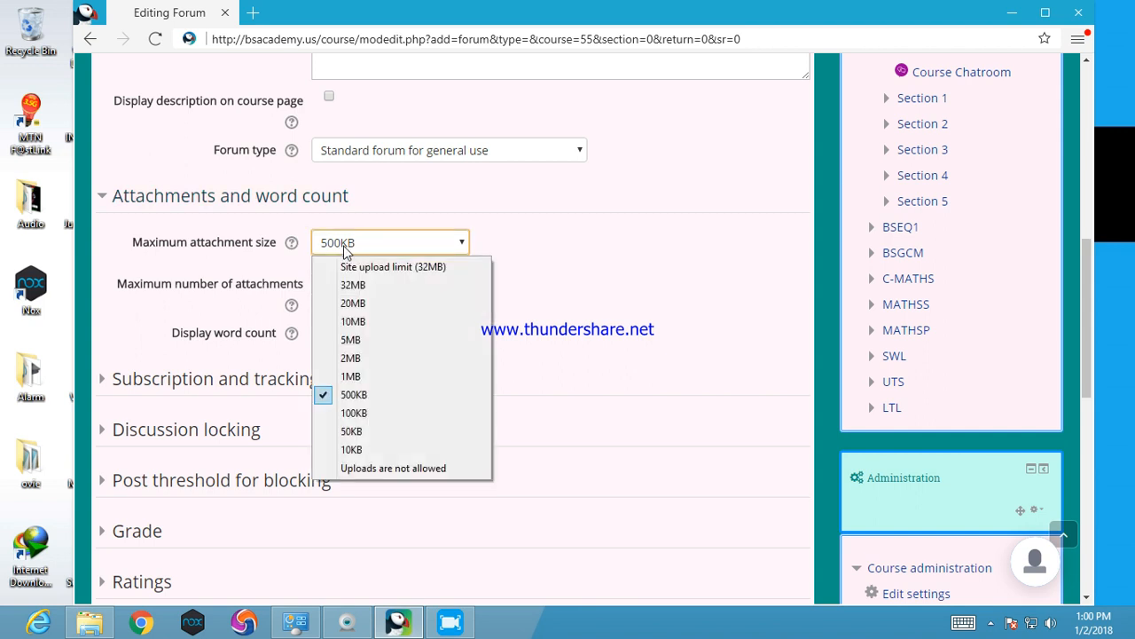
left_click(351, 342)
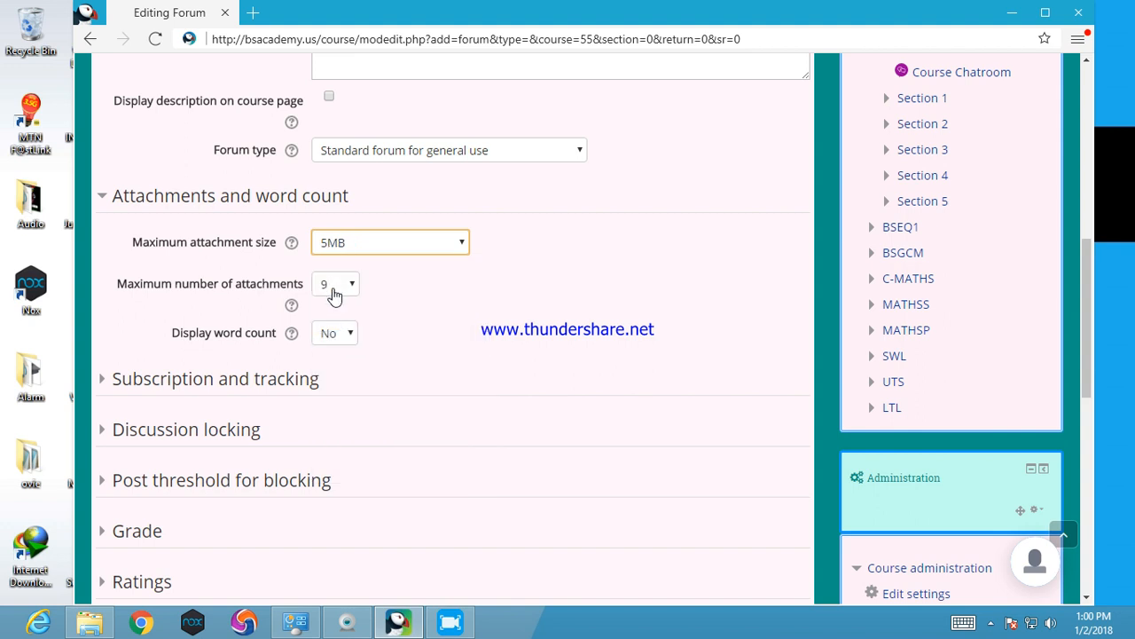
left_click(334, 295)
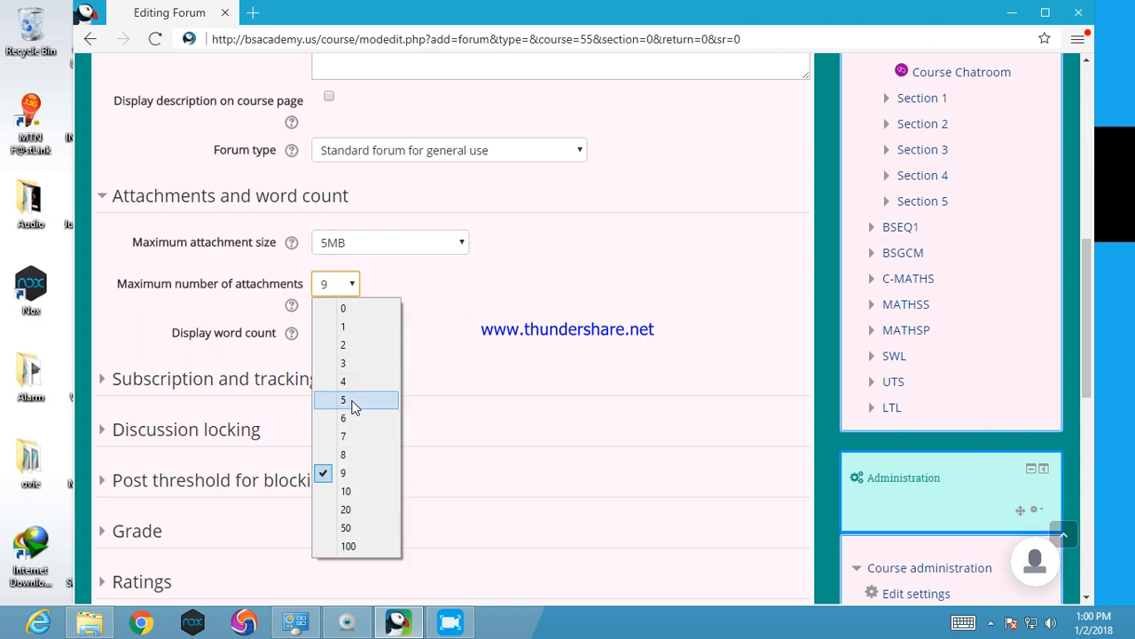
left_click(352, 404)
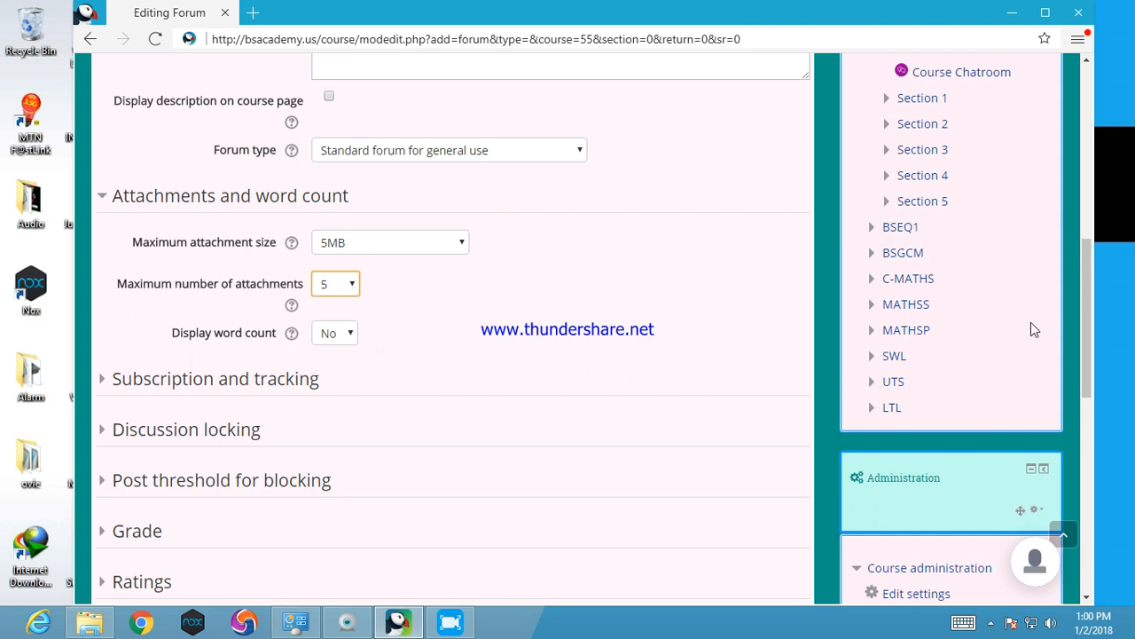
Set the forum's subscription mode to Forced subscription
left_click_drag(1084, 328, 1093, 391)
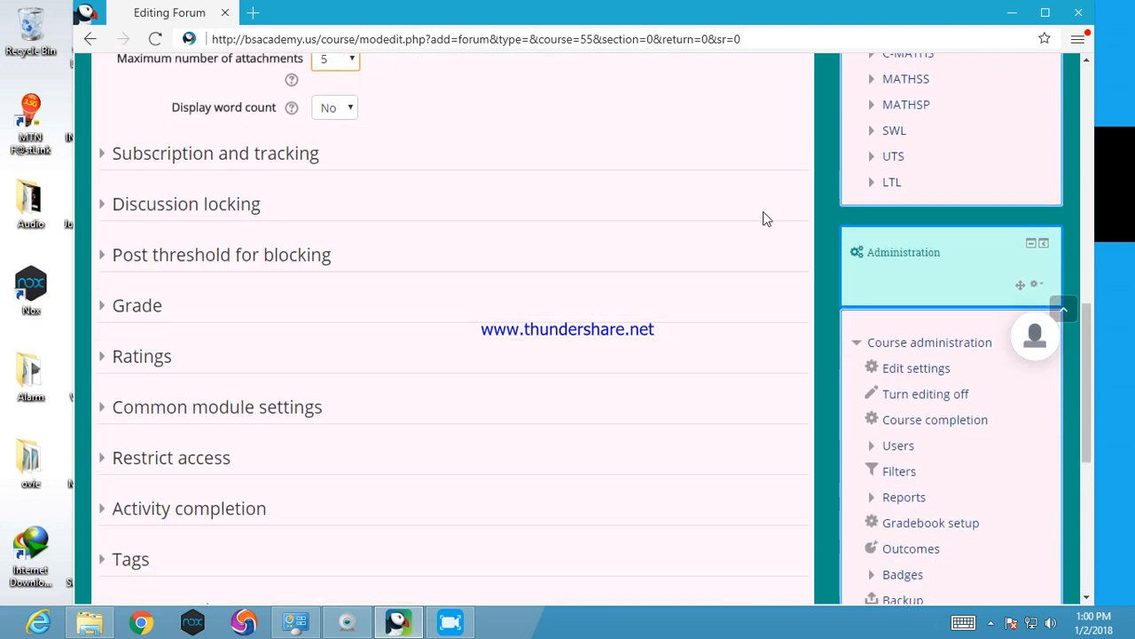
left_click(241, 158)
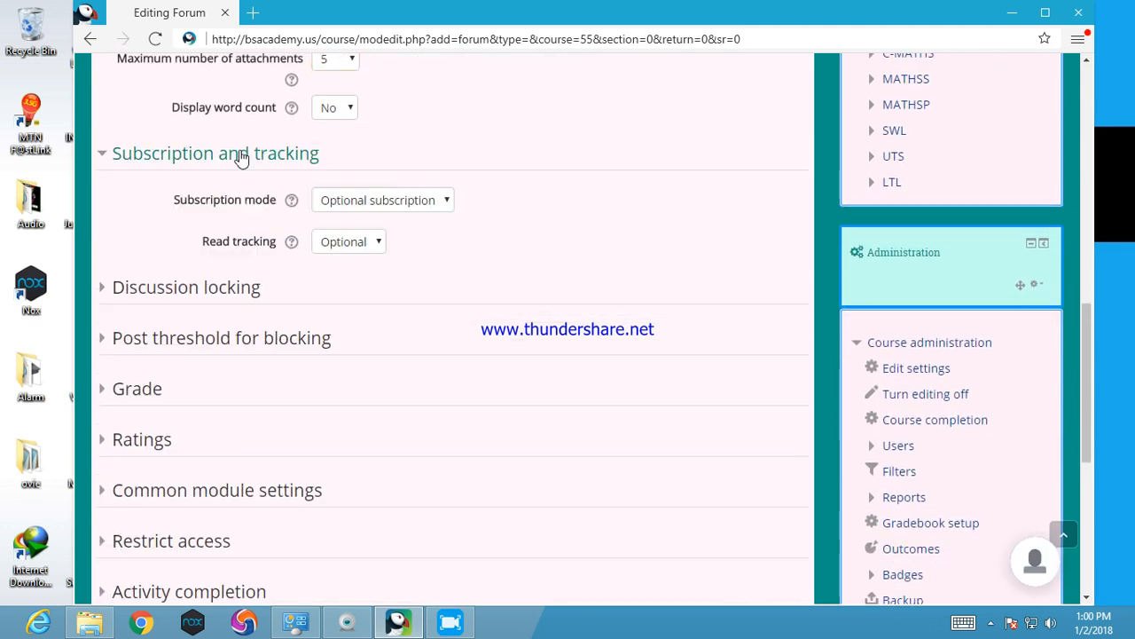
left_click(350, 202)
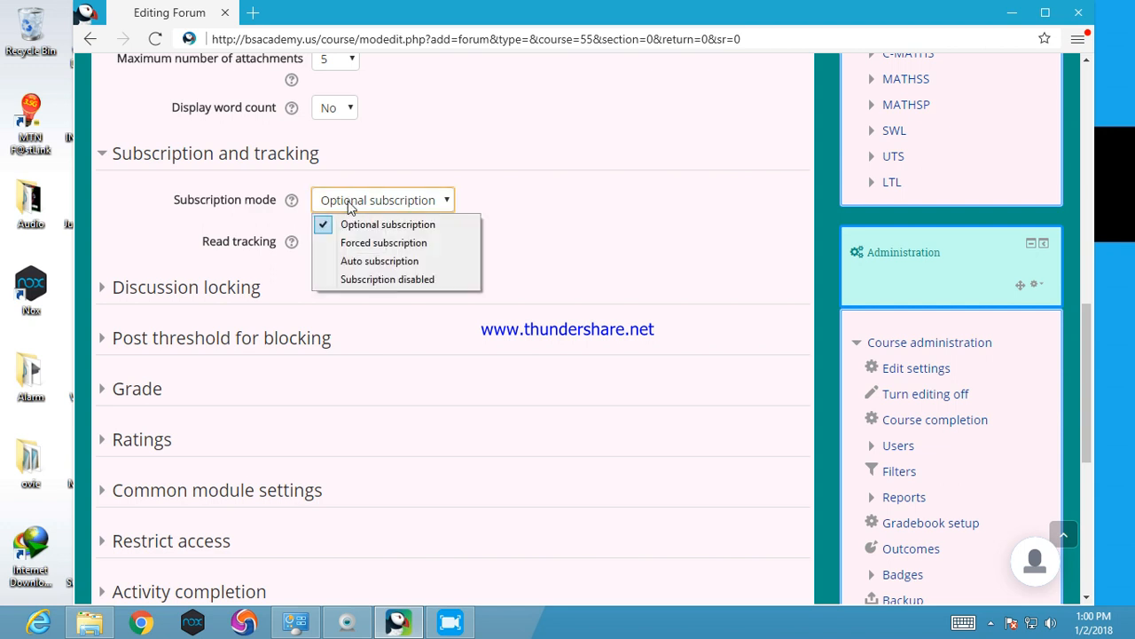
left_click(356, 242)
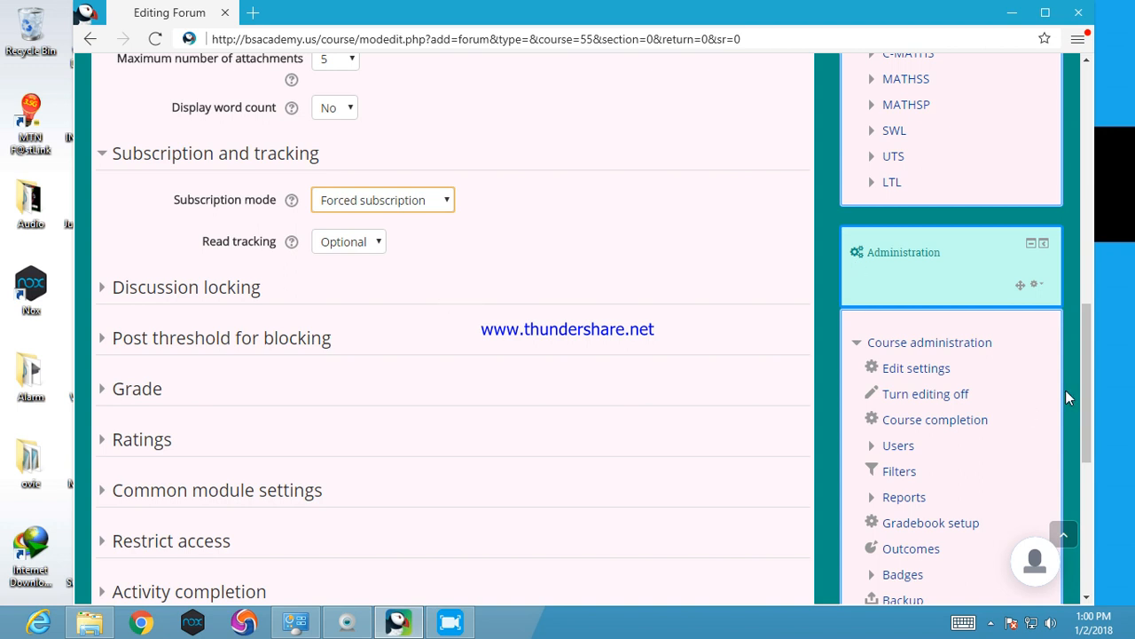
Review the forum's grade category and remaining settings, then save the activity and display it
scroll(1080, 388, "down", 2)
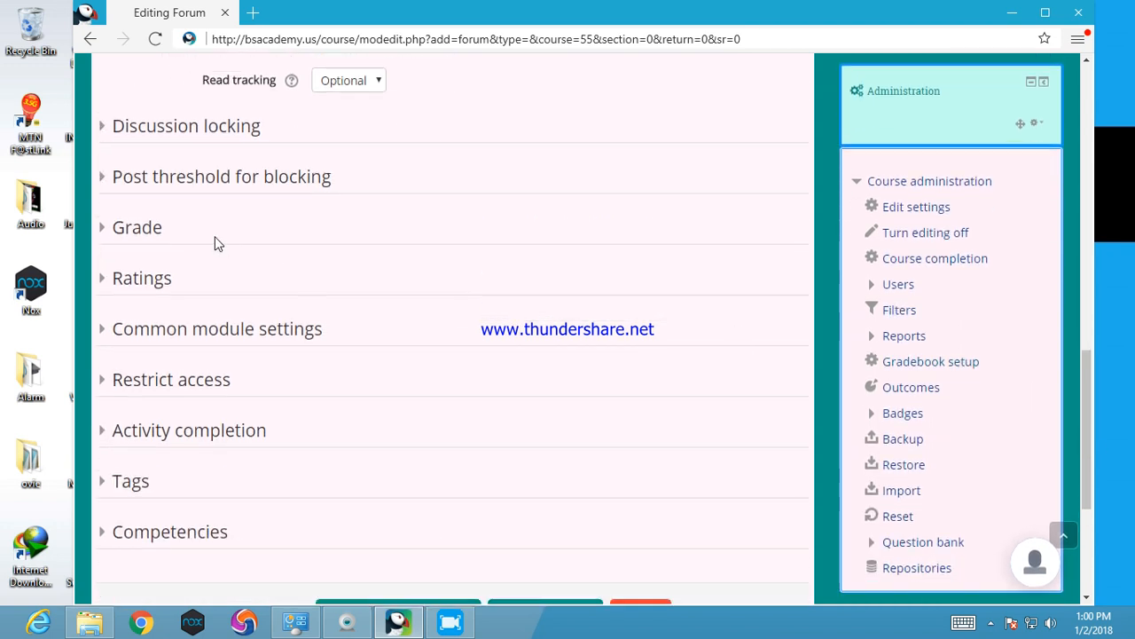
left_click(134, 233)
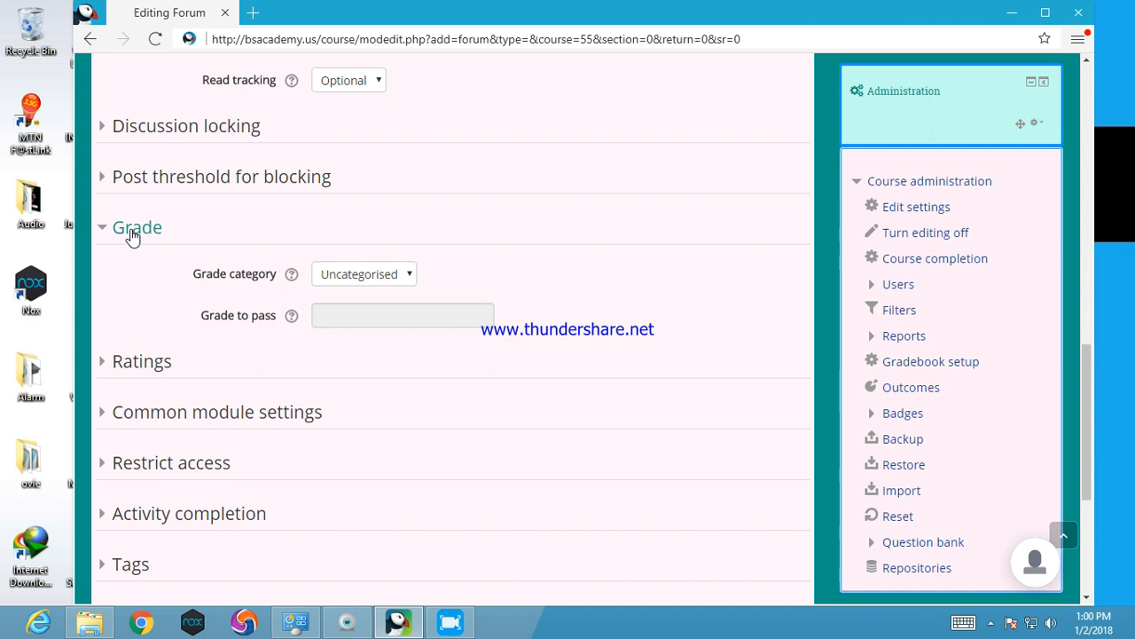
left_click(328, 276)
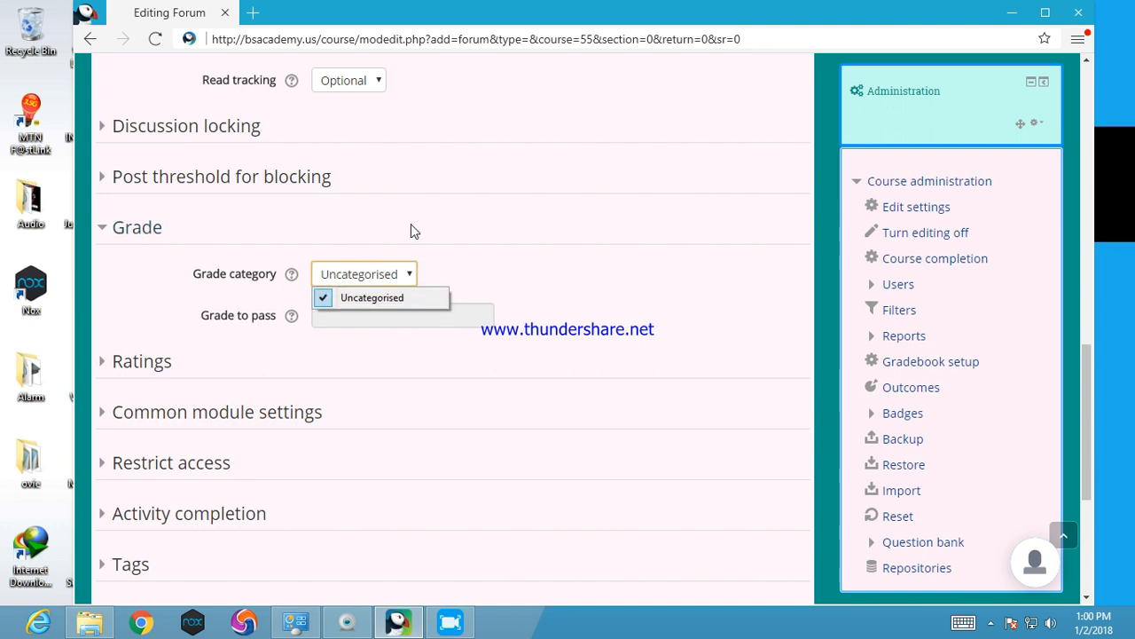
left_click(437, 215)
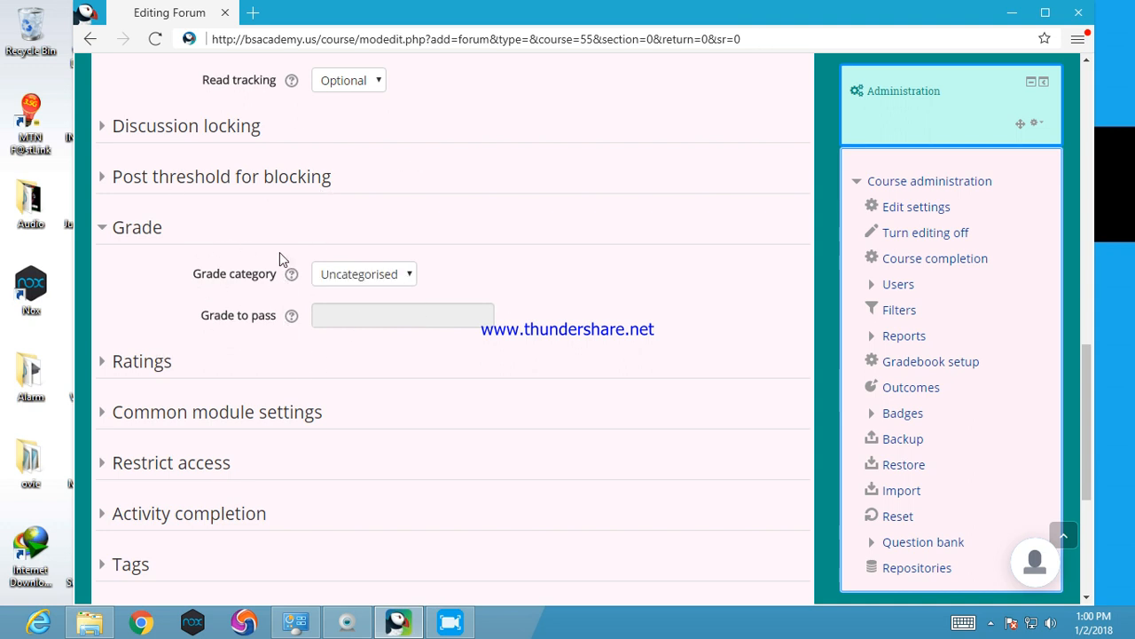
left_click_drag(1090, 383, 1090, 442)
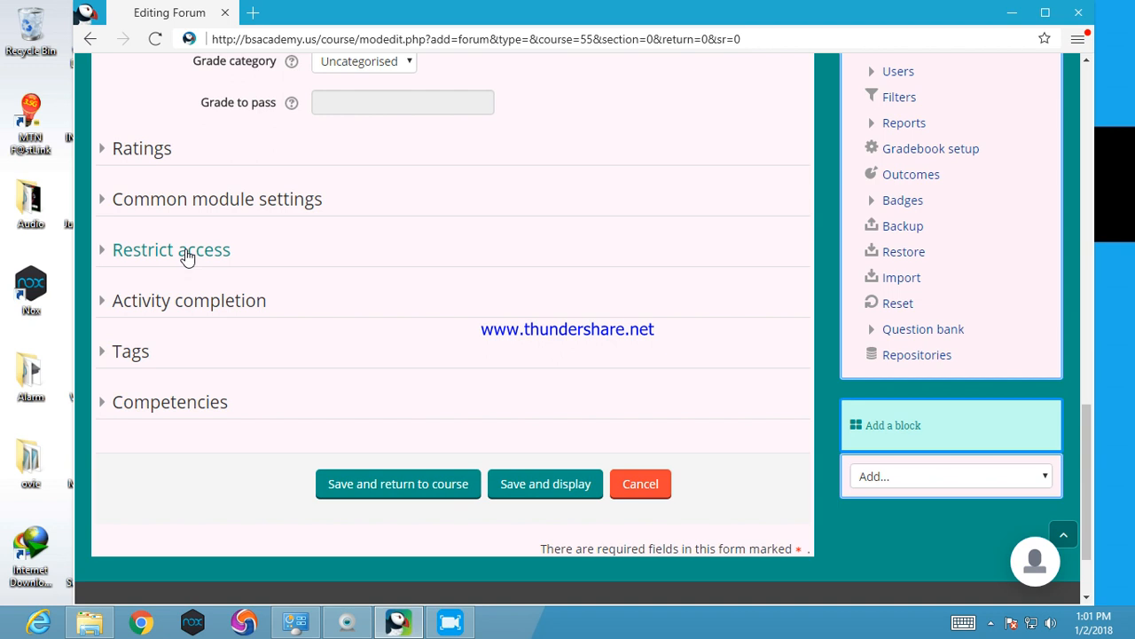
left_click_drag(1088, 421, 1057, 207)
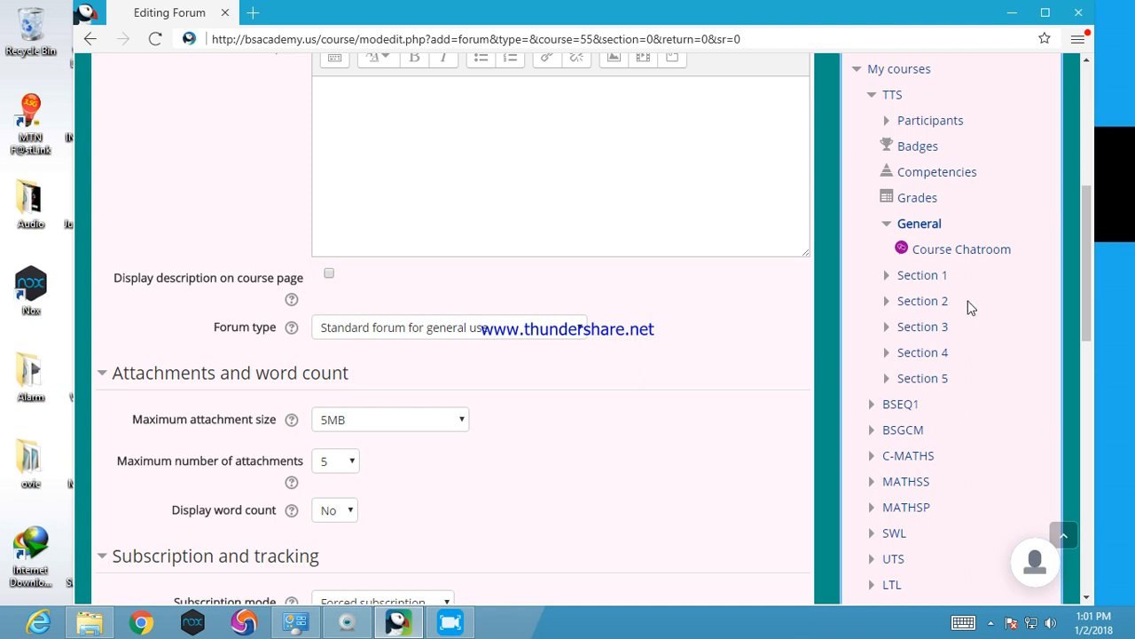
left_click_drag(1086, 288, 1079, 505)
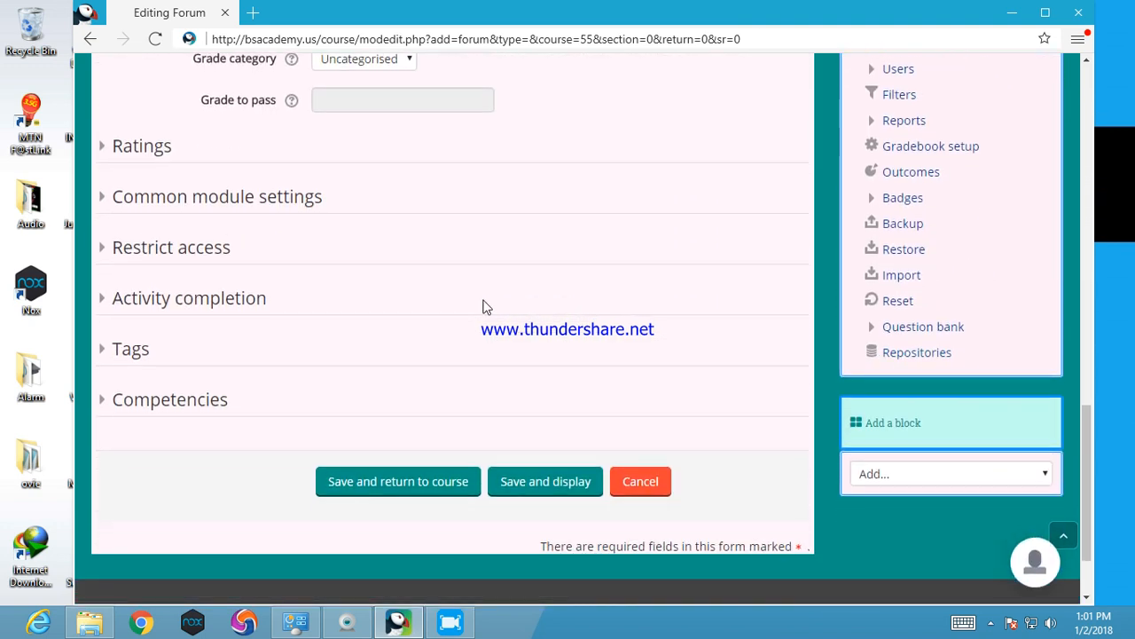
left_click(541, 487)
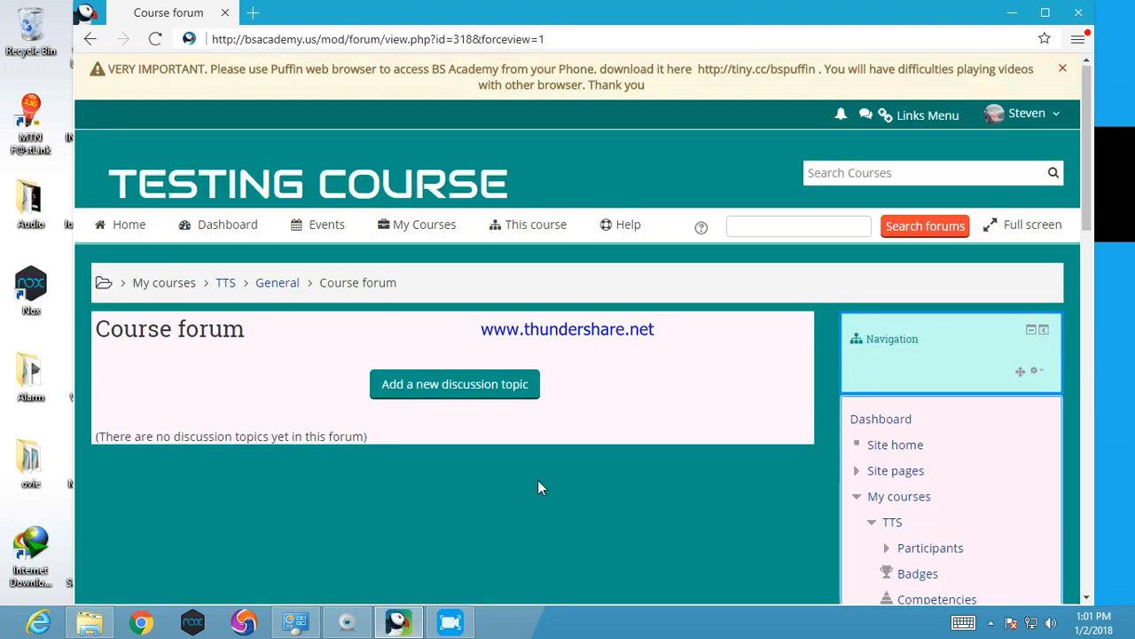
Start a new discussion topic in the Course forum with the subject "Welcome"
left_click(421, 383)
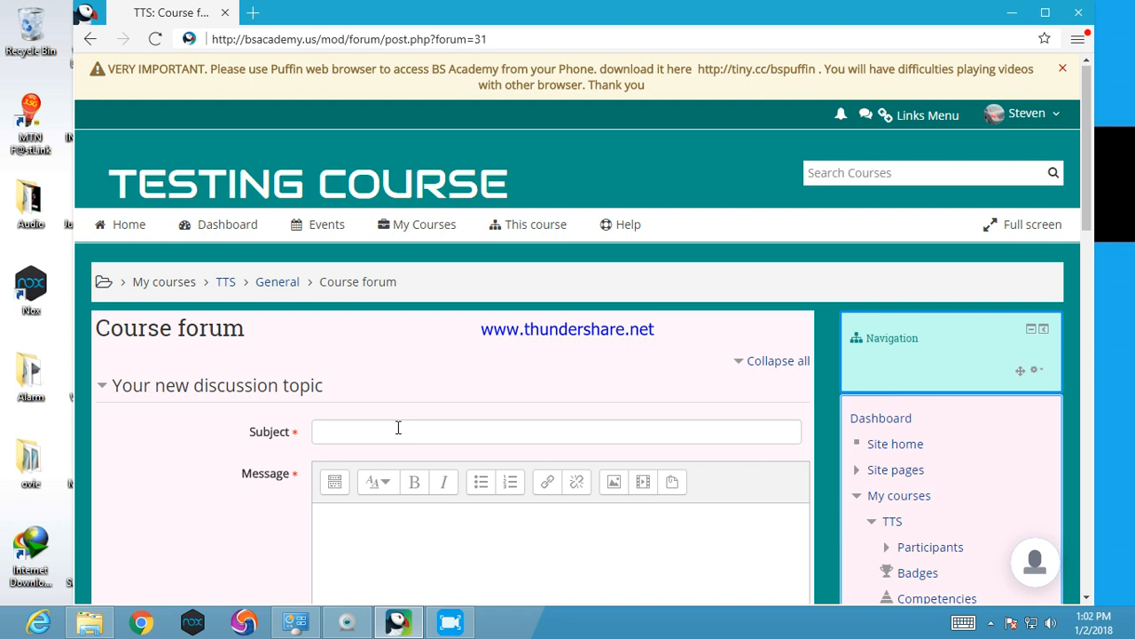
scroll(398, 428, "down", 5)
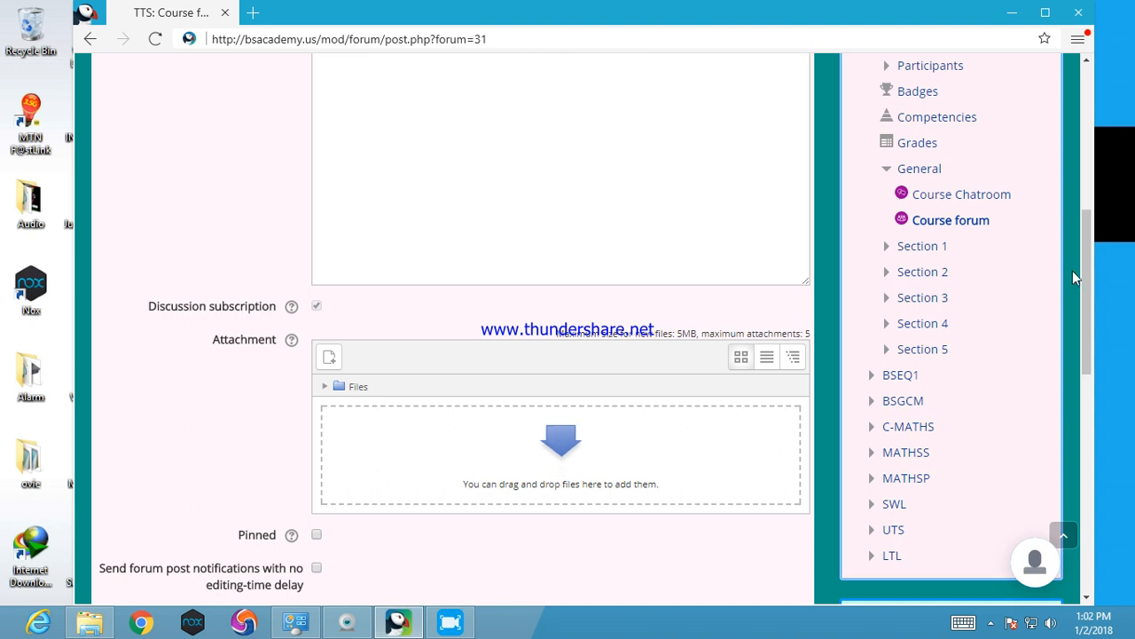
left_click_drag(1084, 284, 1079, 214)
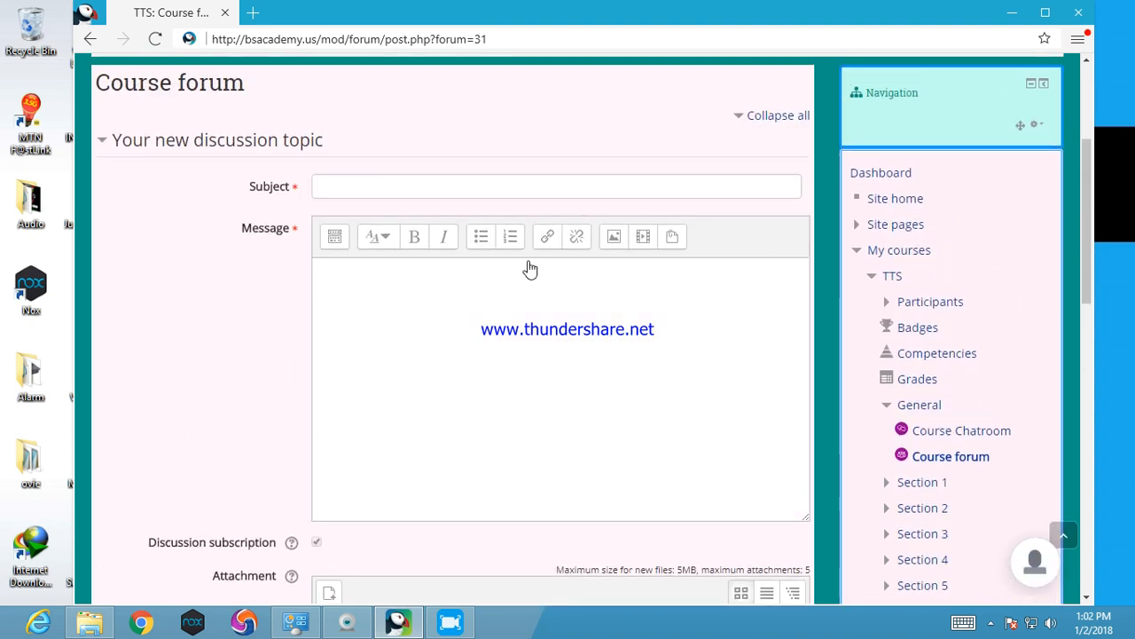
left_click(456, 188)
type("Welcome")
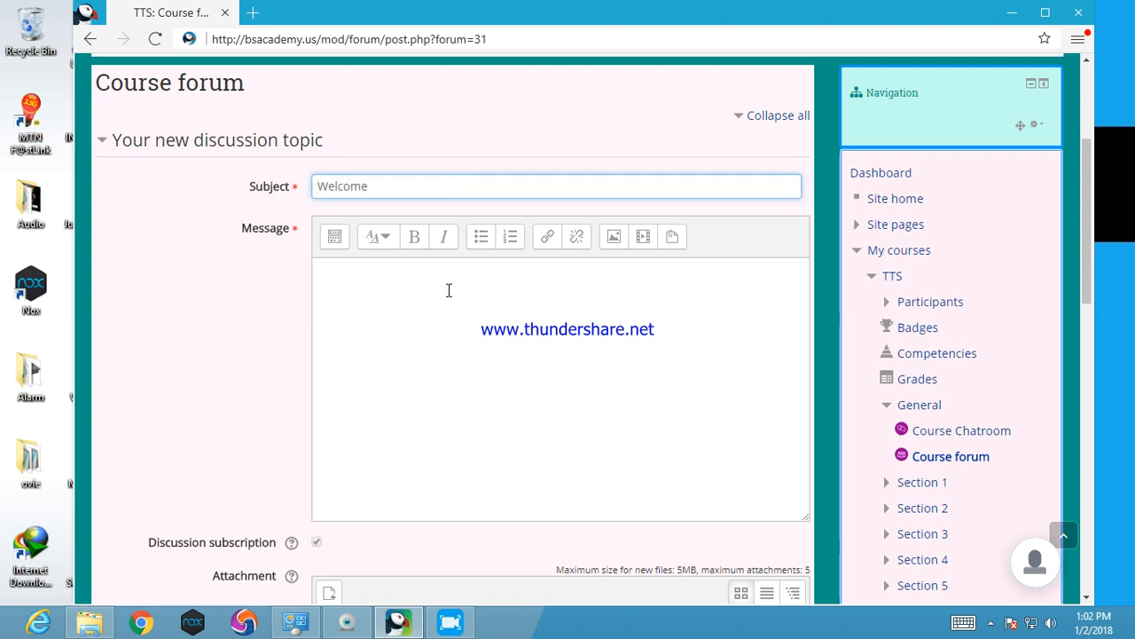
Write the discussion message "Feel free to post any question"
left_click(449, 290)
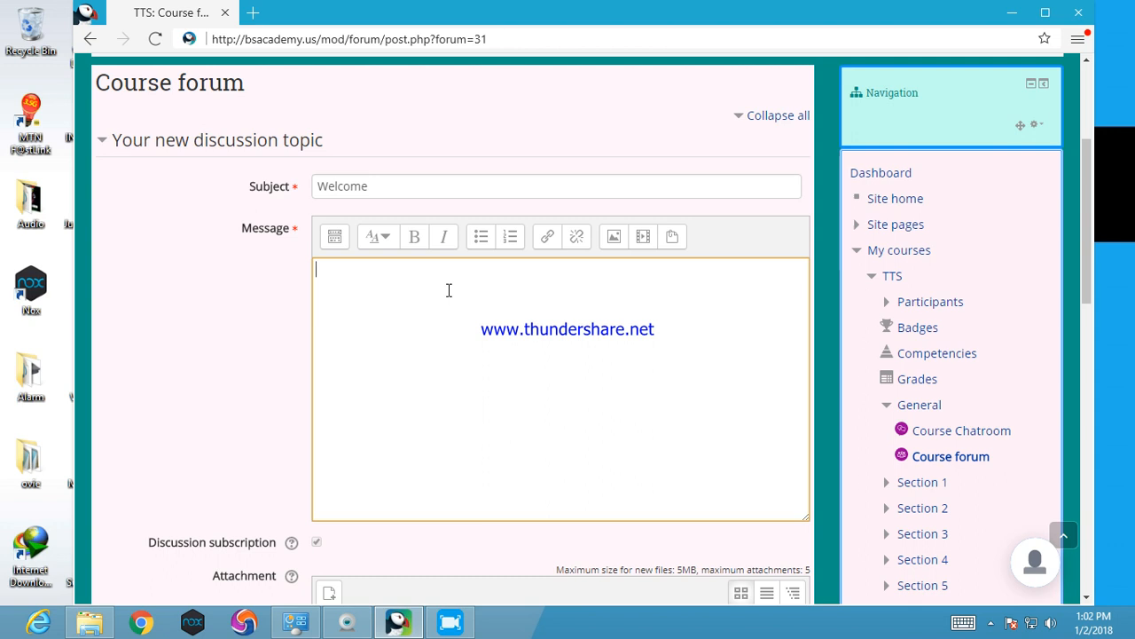
type("Fell")
key("BackSpace")
key("BackSpace")
key("BackSpace")
type("el free ")
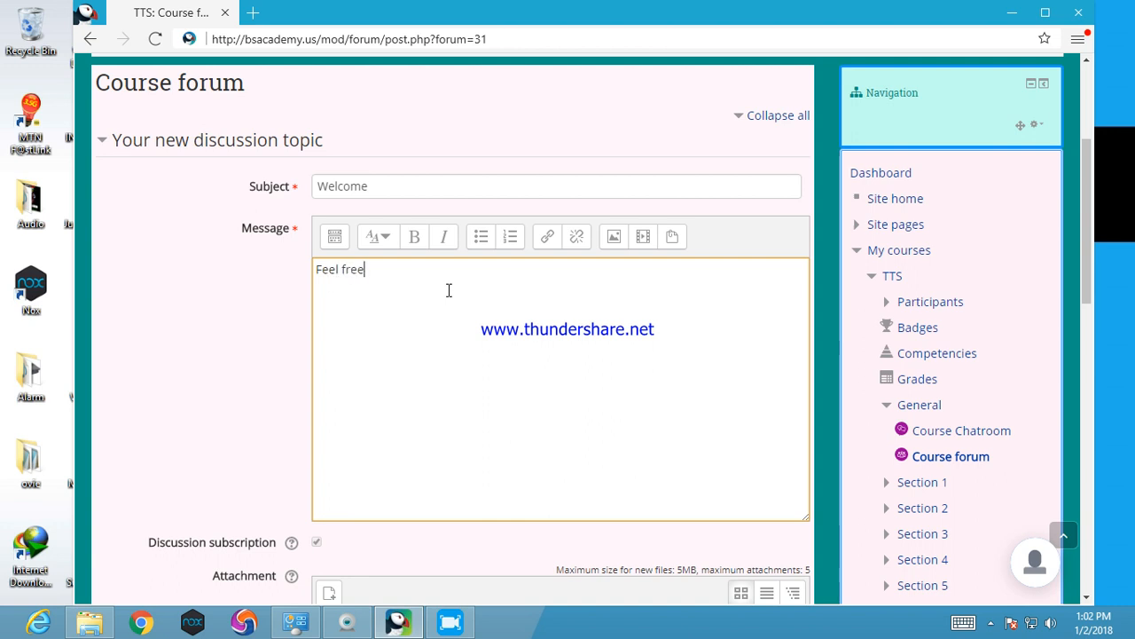
type("to post ")
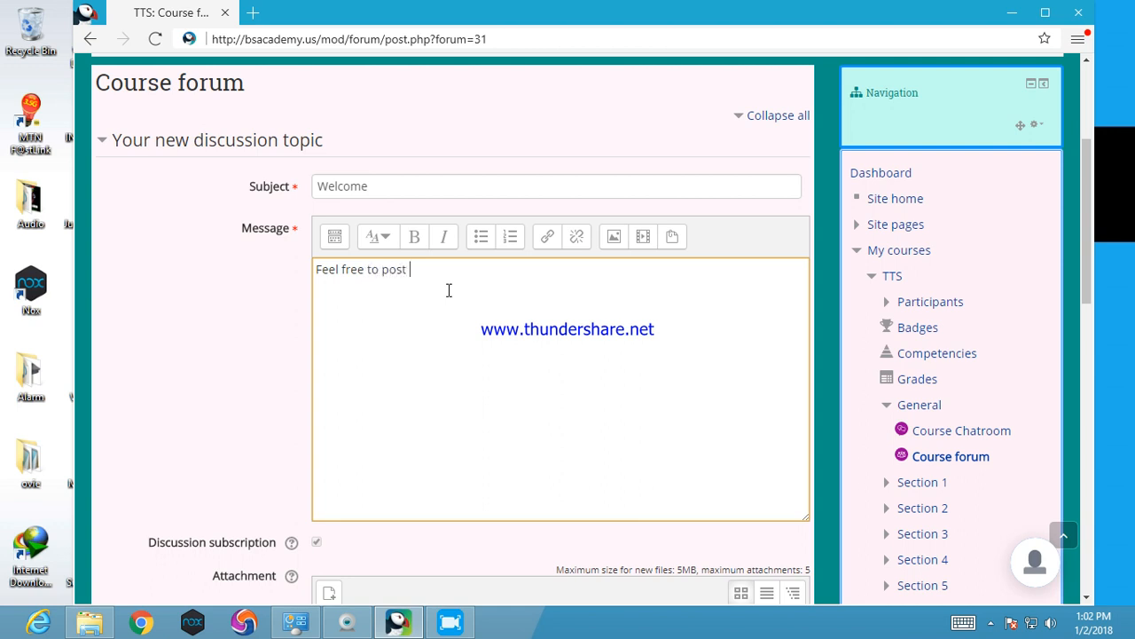
type("any question")
Look at the file sources for an attachment without adding any, and post the Welcome discussion topic to the forum
left_click_drag(1081, 185, 1093, 273)
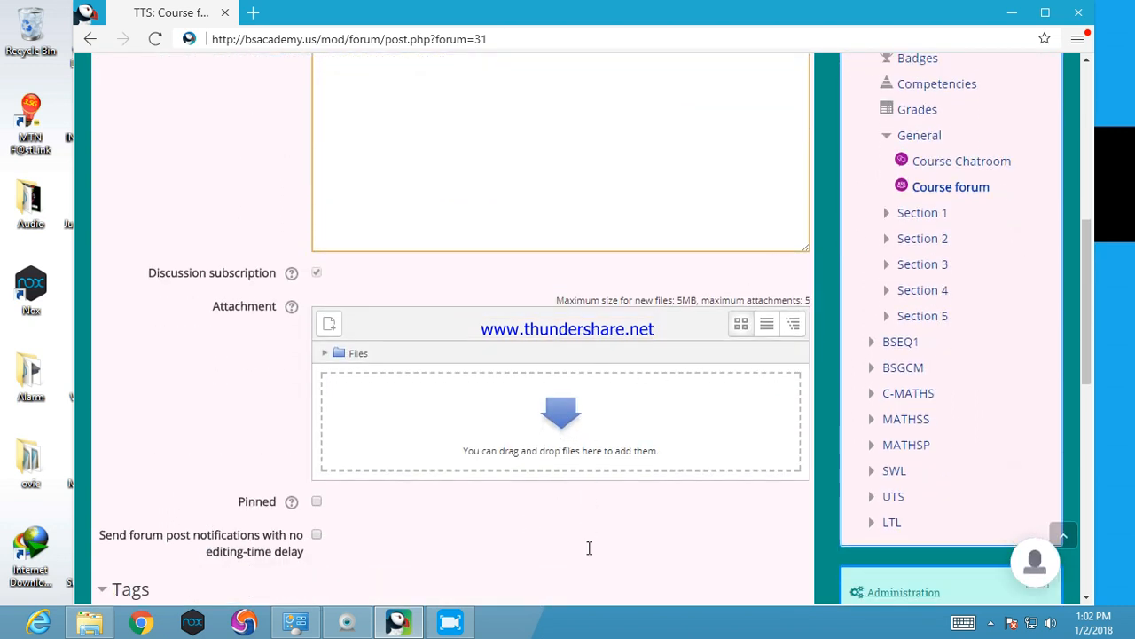
left_click(566, 429)
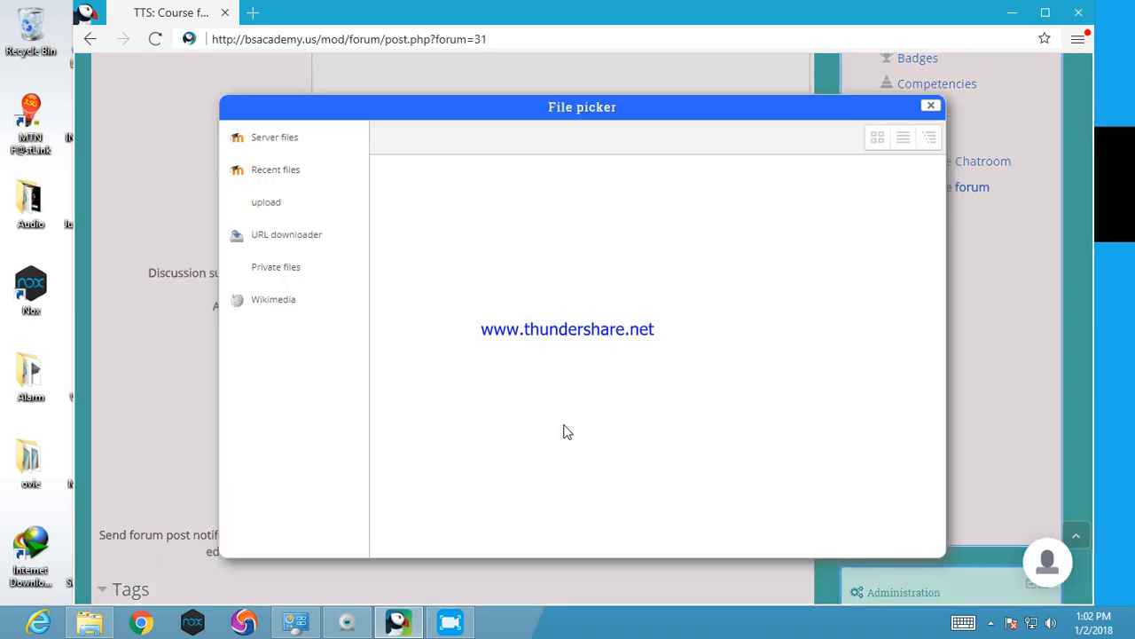
left_click(930, 105)
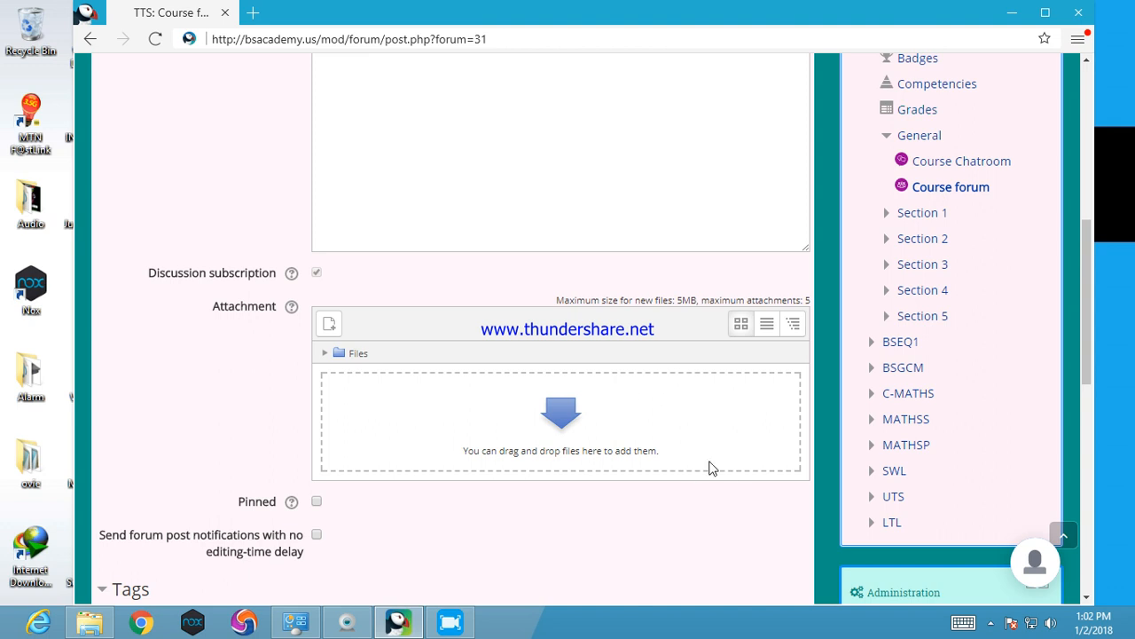
left_click_drag(1088, 291, 1085, 415)
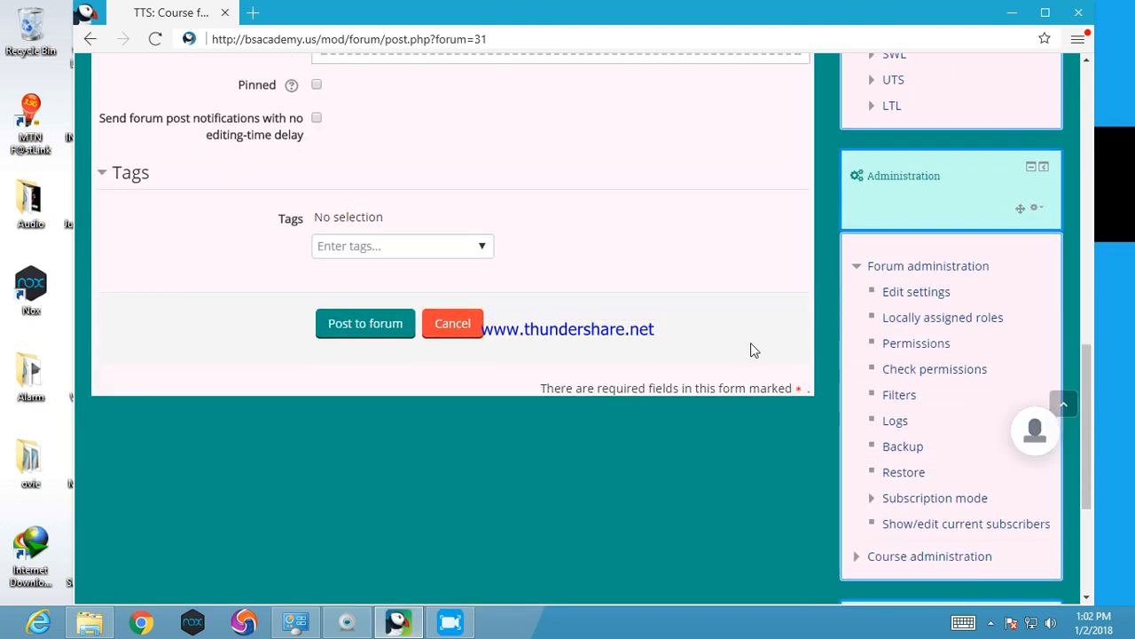
left_click(376, 336)
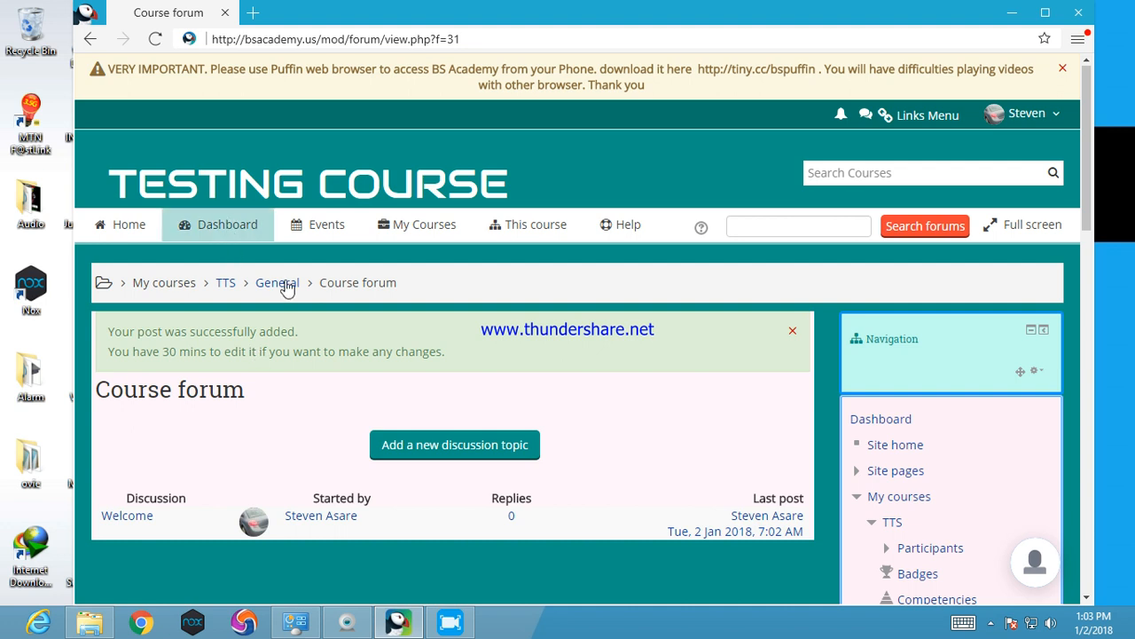
Return to the TTS course page and move the Course forum above the Course Chatroom in the General section
left_click(223, 290)
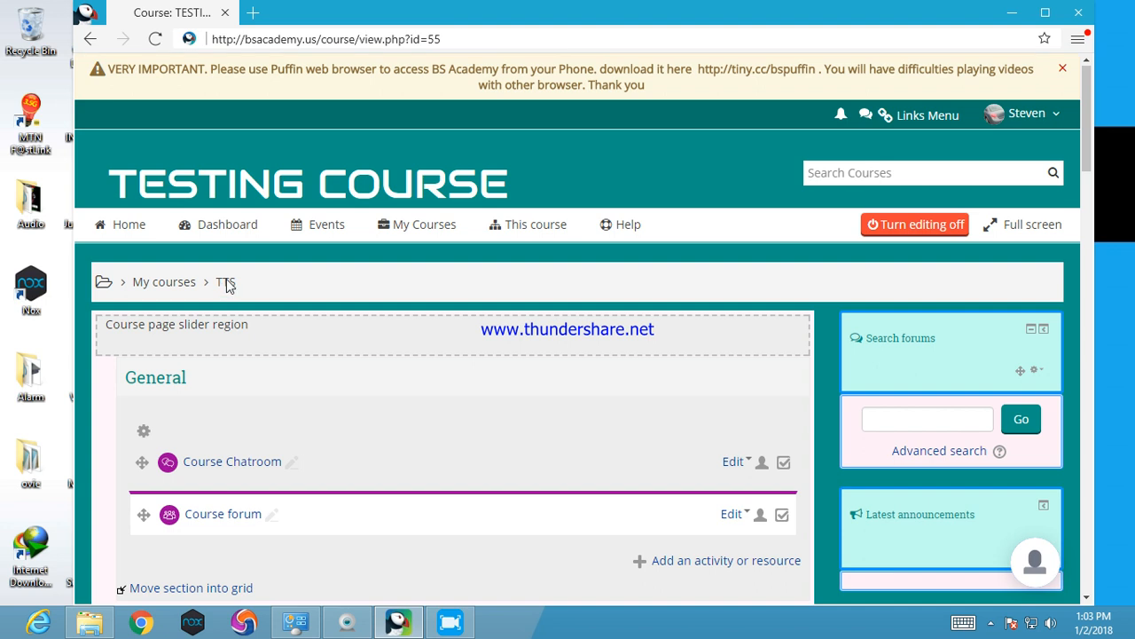
scroll(887, 142, "down", 2)
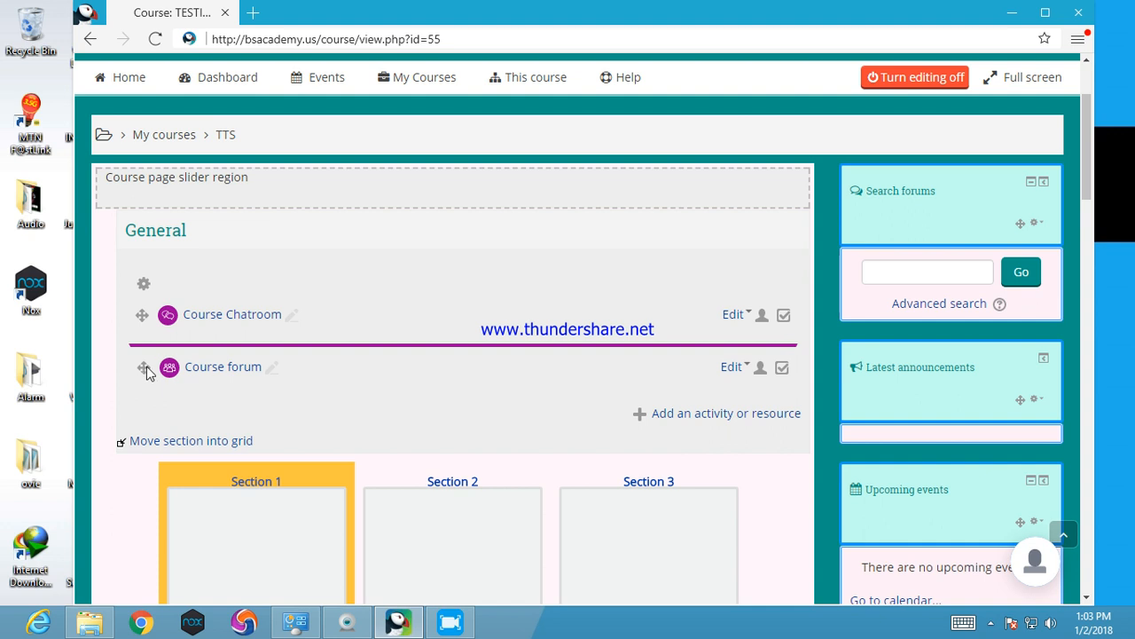
mouse_move(144, 323)
left_mouse_down()
mouse_move(142, 284)
mouse_move(142, 312)
left_mouse_up()
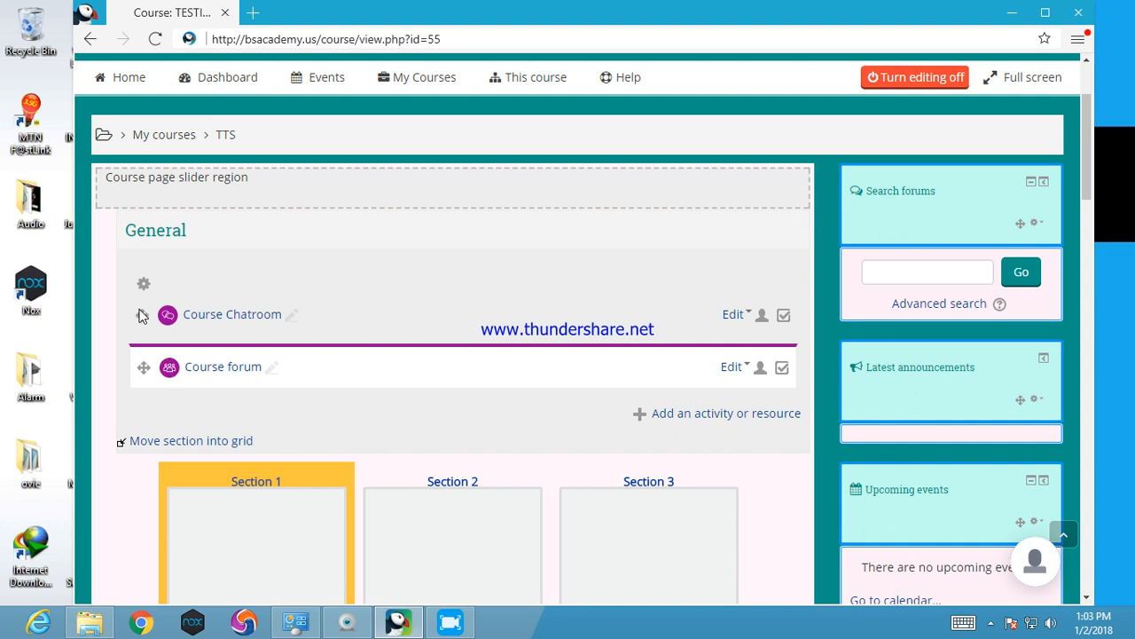
left_click(145, 371)
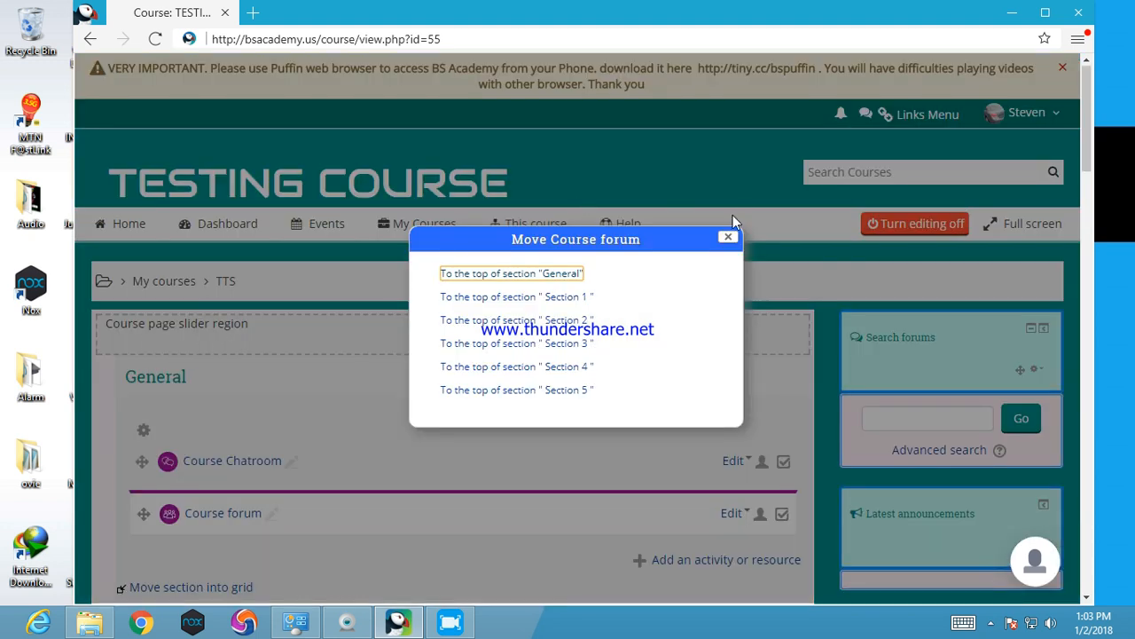
left_click(728, 240)
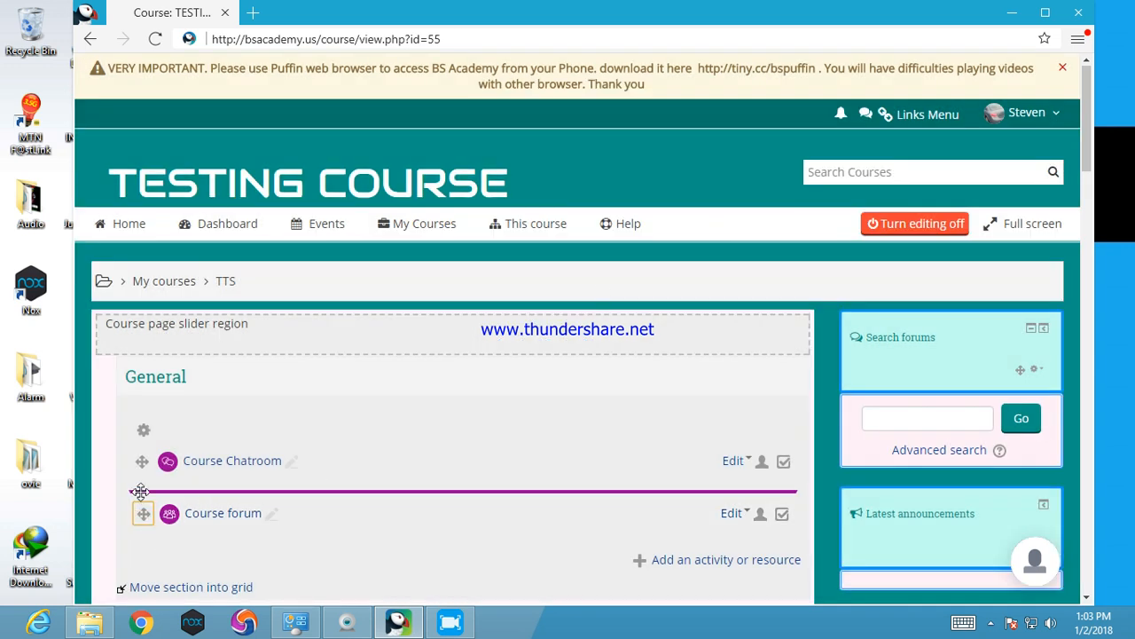
left_click_drag(144, 510, 141, 445)
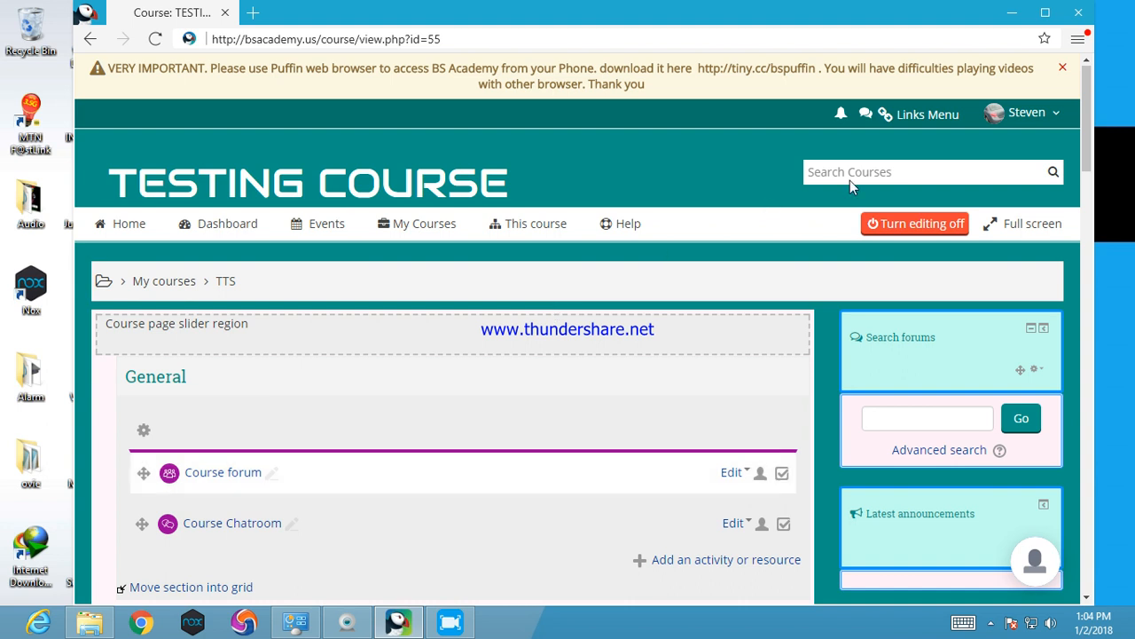
scroll(1091, 100, "down", 3)
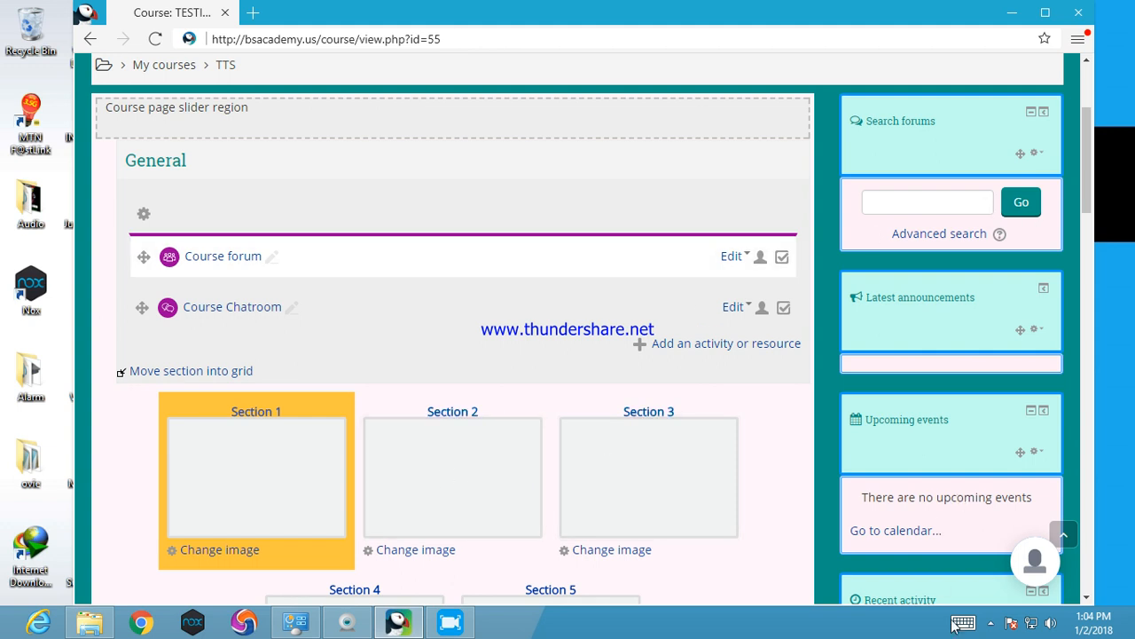
left_click(990, 622)
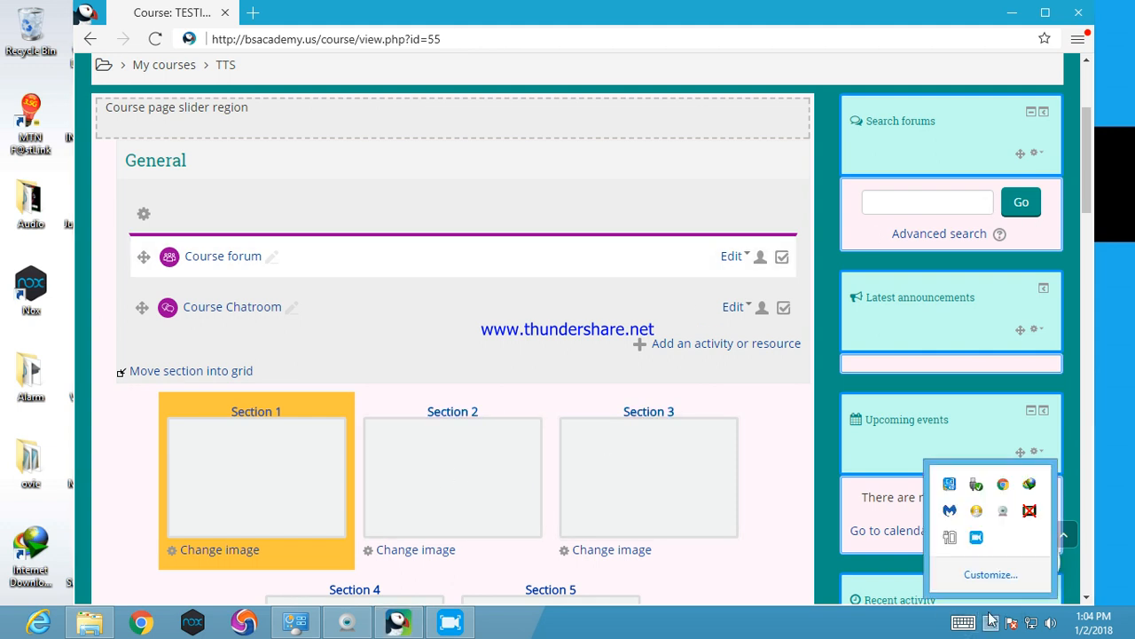
left_click(963, 621)
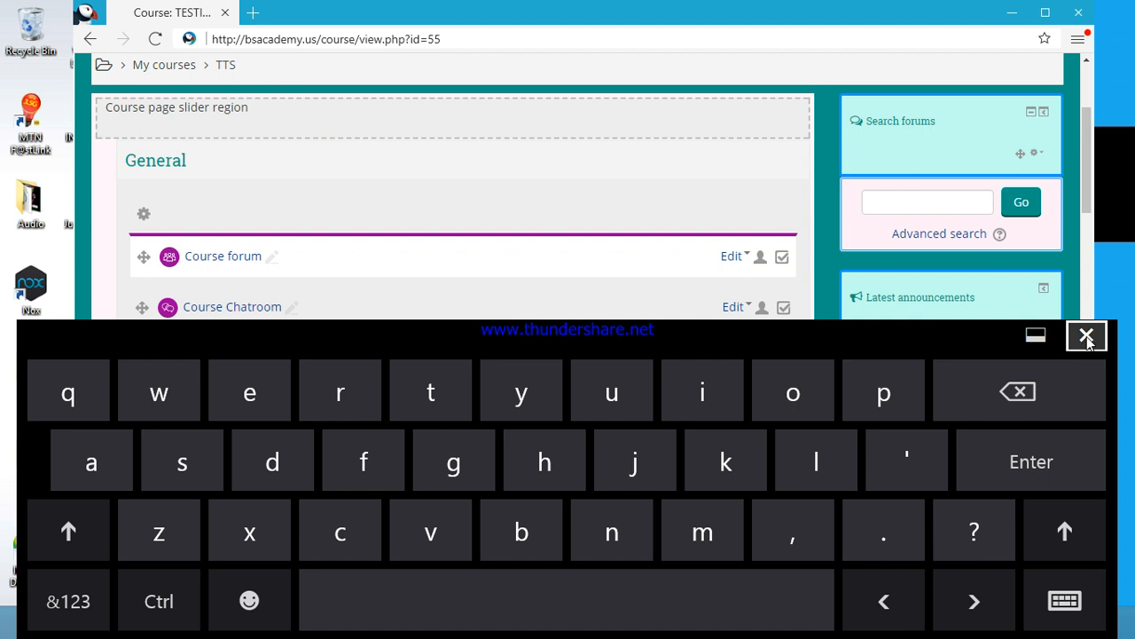
left_click(1087, 335)
right_click(976, 539)
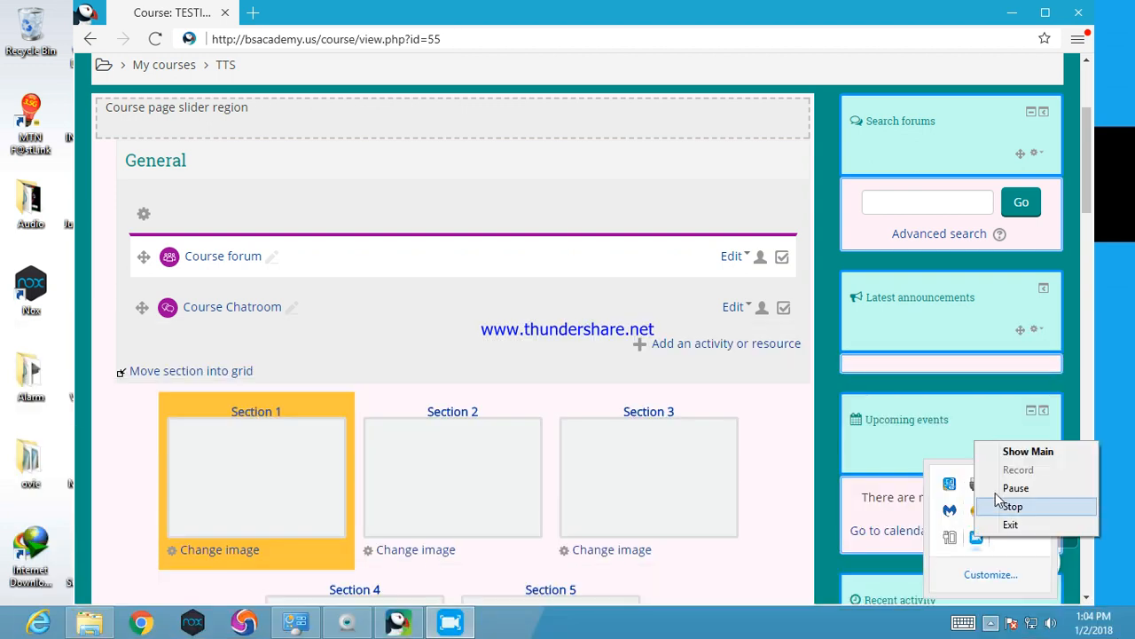